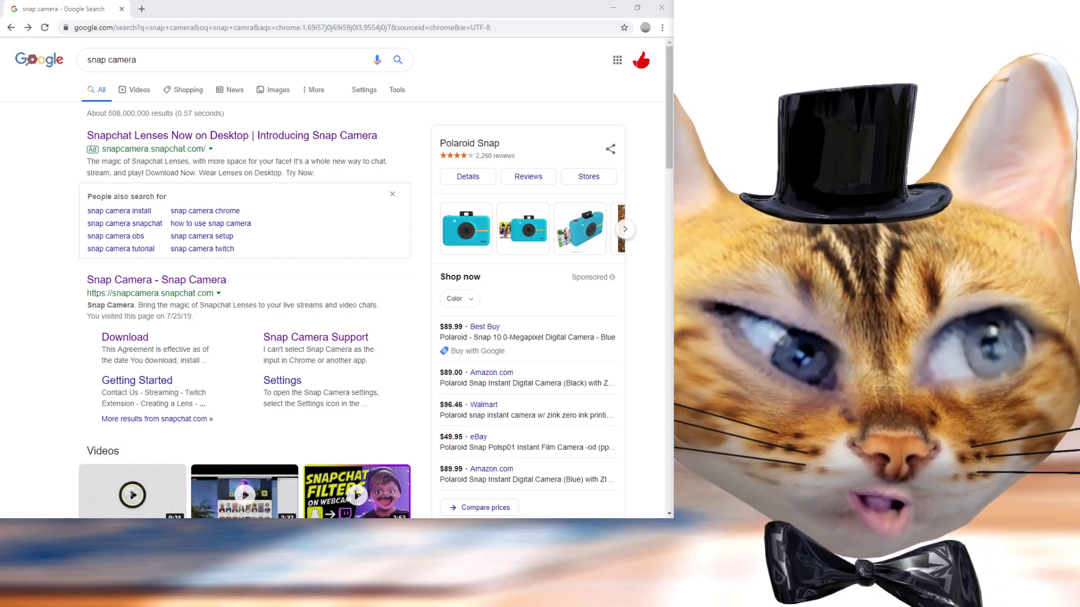
Step: Go from the Snapchat ad result to the Snap Camera Download page and review the OS and hardware requirements
left_click(169, 143)
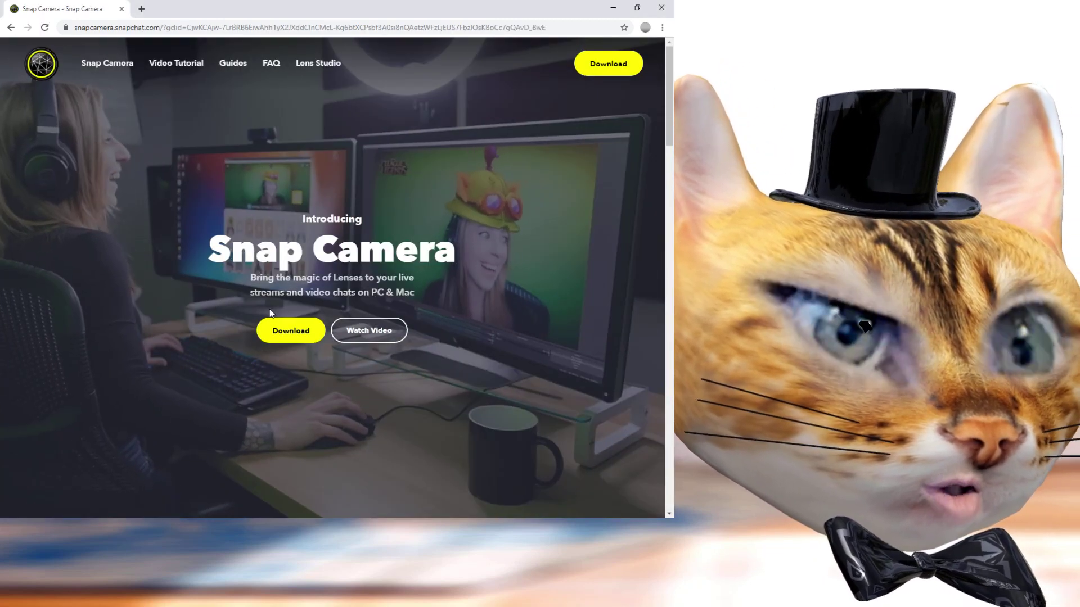
left_click(281, 332)
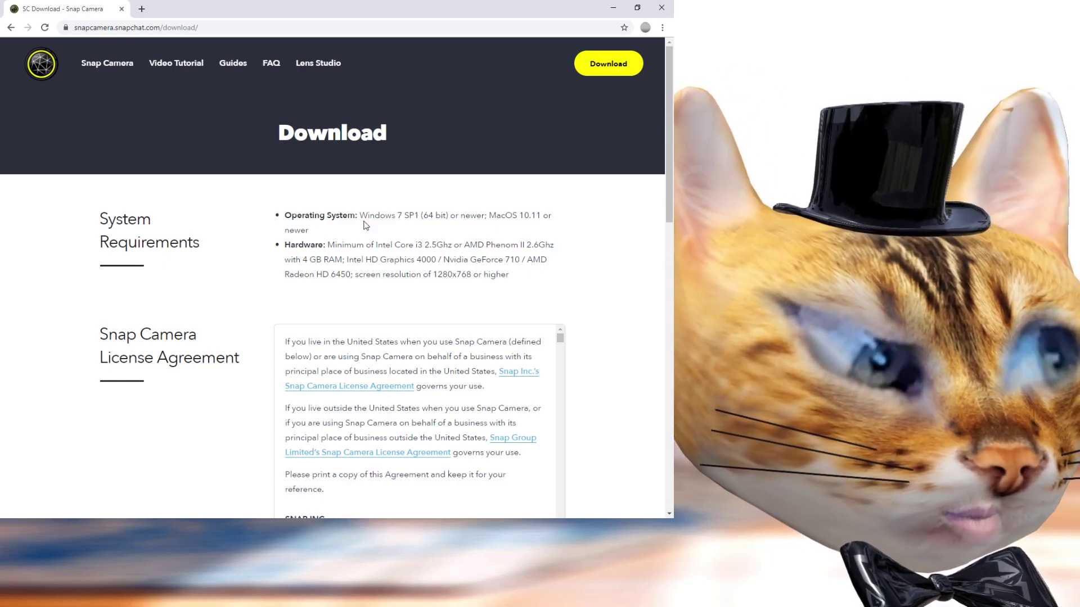
left_click_drag(360, 216, 419, 239)
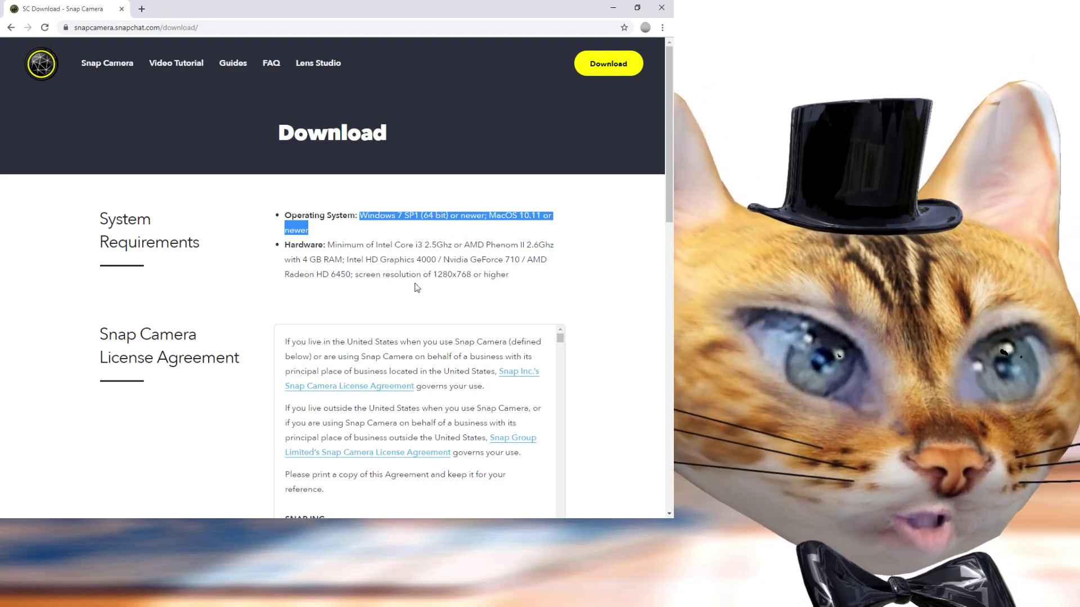
left_click_drag(329, 244, 513, 275)
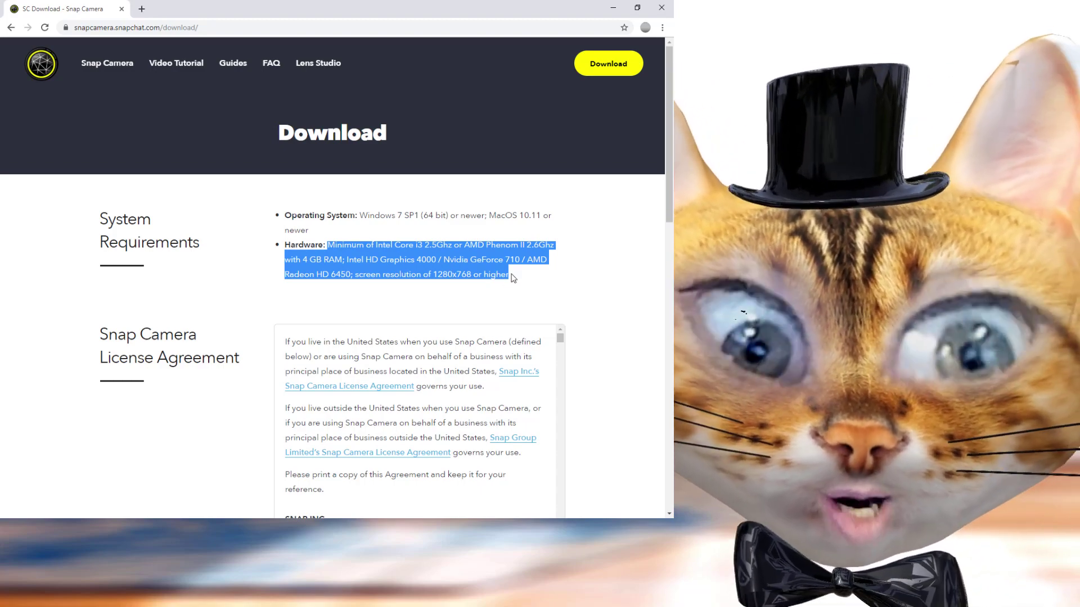
left_click(518, 273)
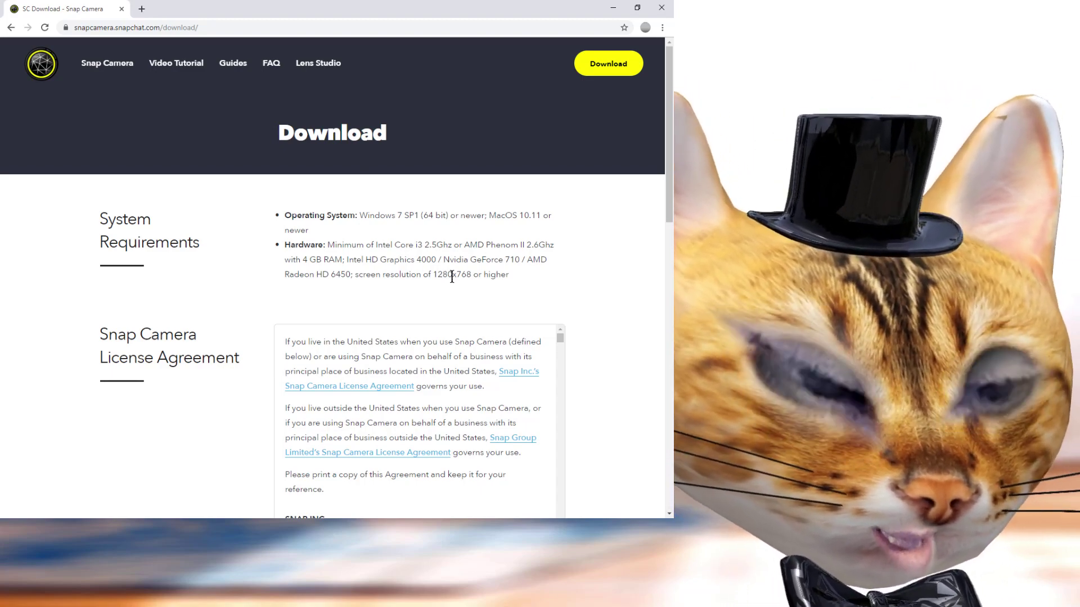
Step: Accept the licence agreement, pass the reCAPTCHA check, and download the Snap Camera 1.5.0 PC installer
scroll(428, 303, "down", 5)
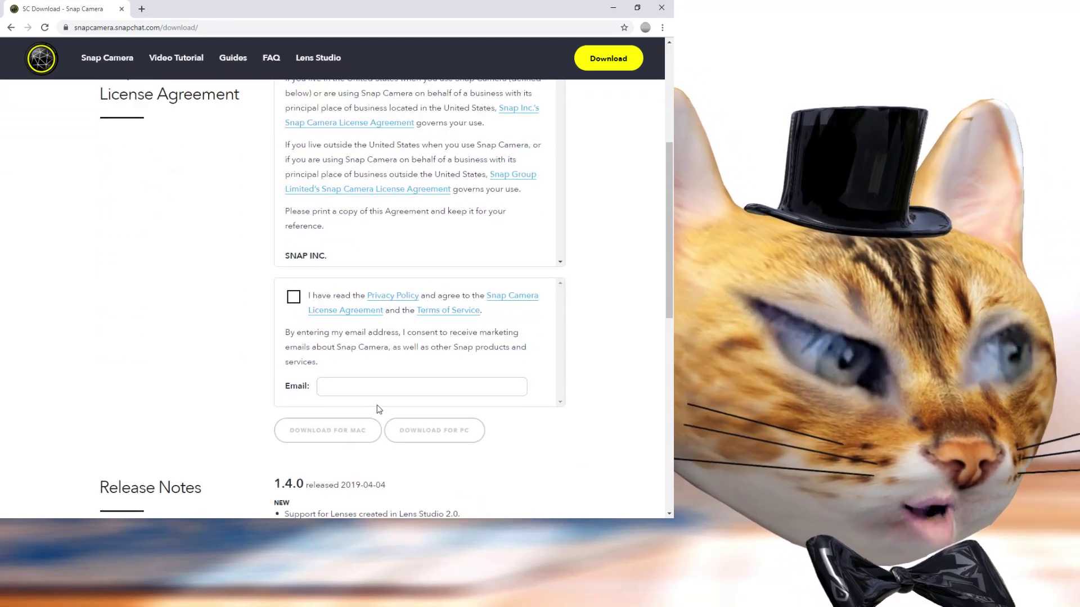
left_click(294, 298)
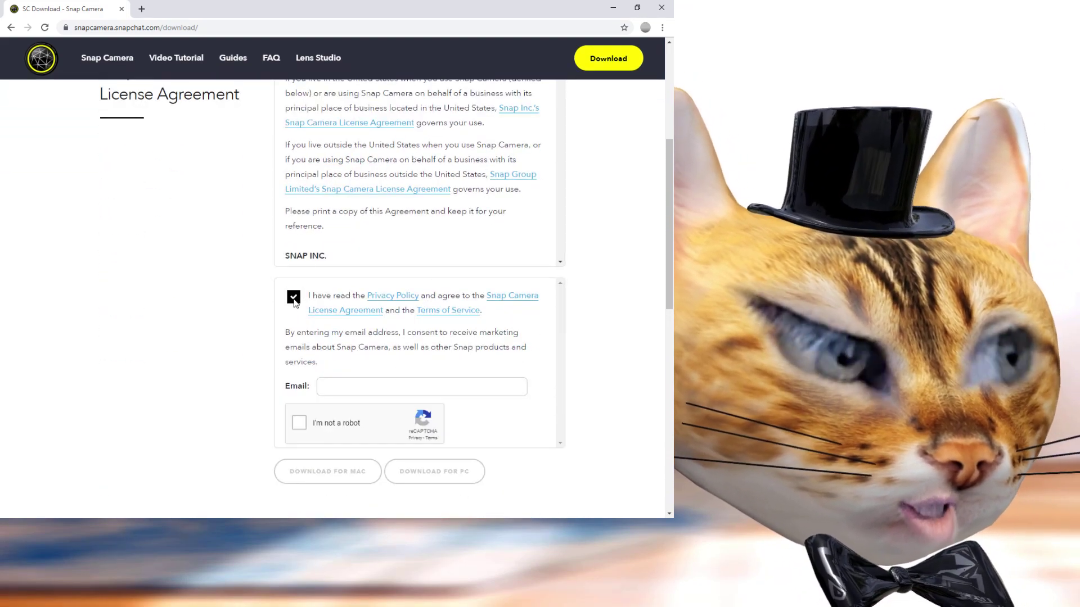
left_click(301, 427)
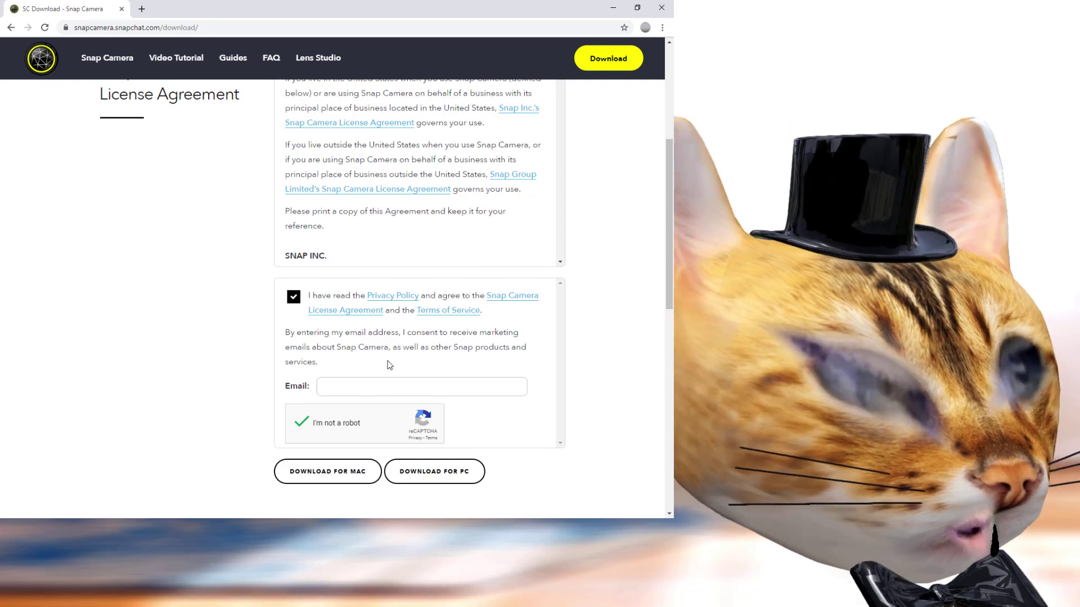
scroll(389, 366, "down", 2)
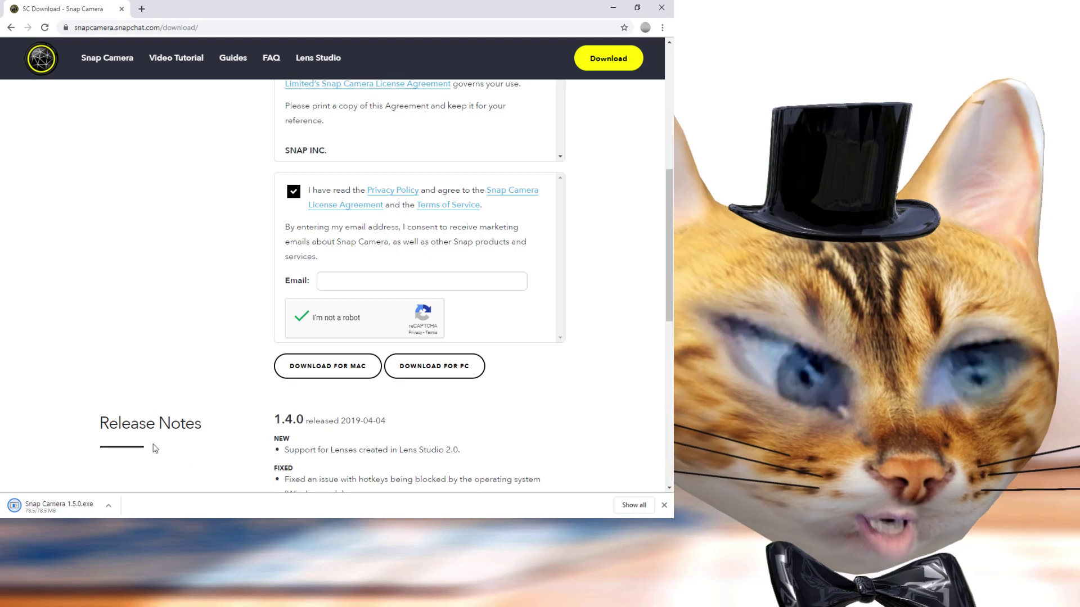
Step: Show the downloaded Snap Camera 1.5.0.exe in its 'new 4' folder in File Explorer
right_click(56, 510)
left_click(84, 483)
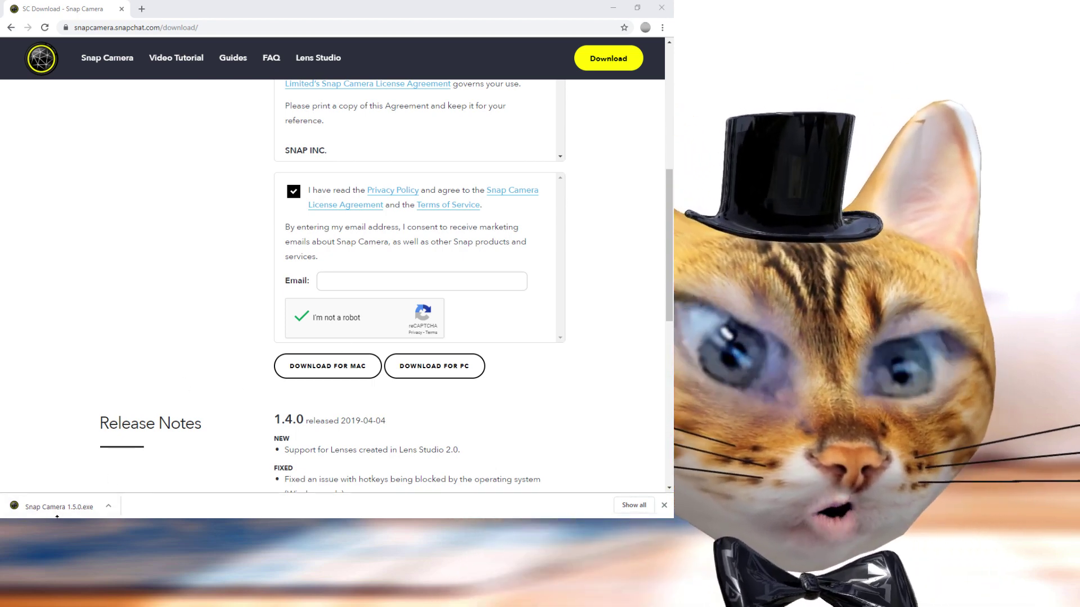
right_click(77, 495)
left_click(86, 480)
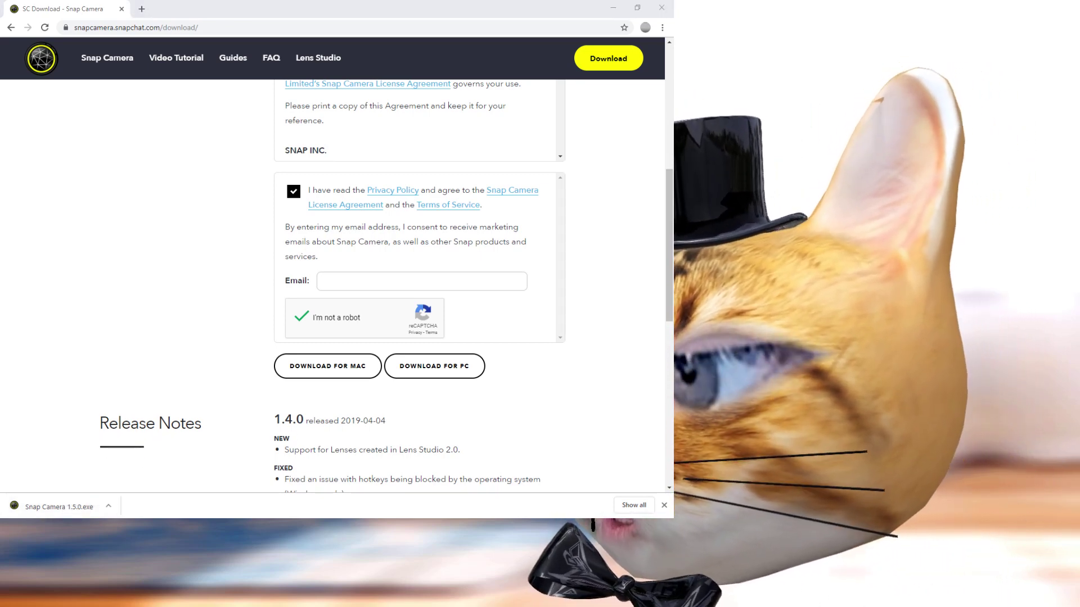
left_click_drag(397, 230, 353, 129)
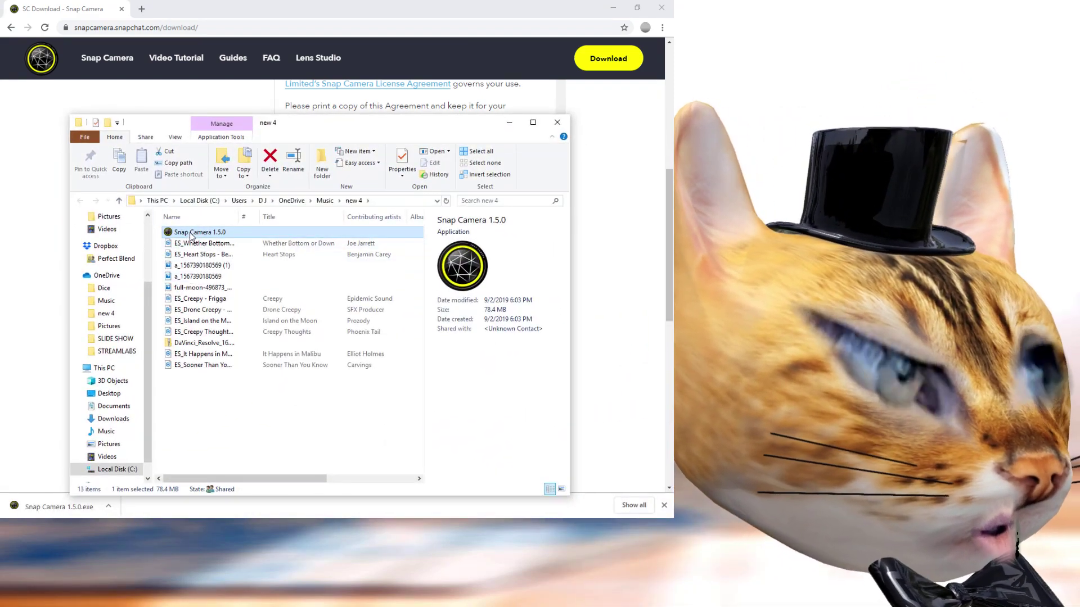
Step: Run the Snap Camera 1.5.0 installer from Explorer, dismissing the unverified-app warning
right_click(191, 233)
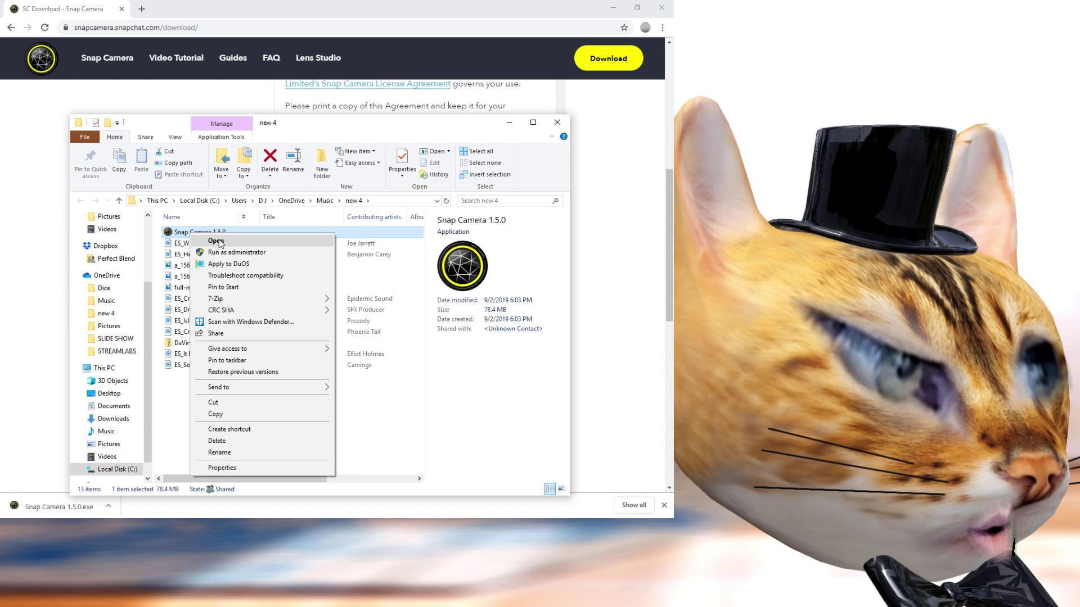
left_click(217, 242)
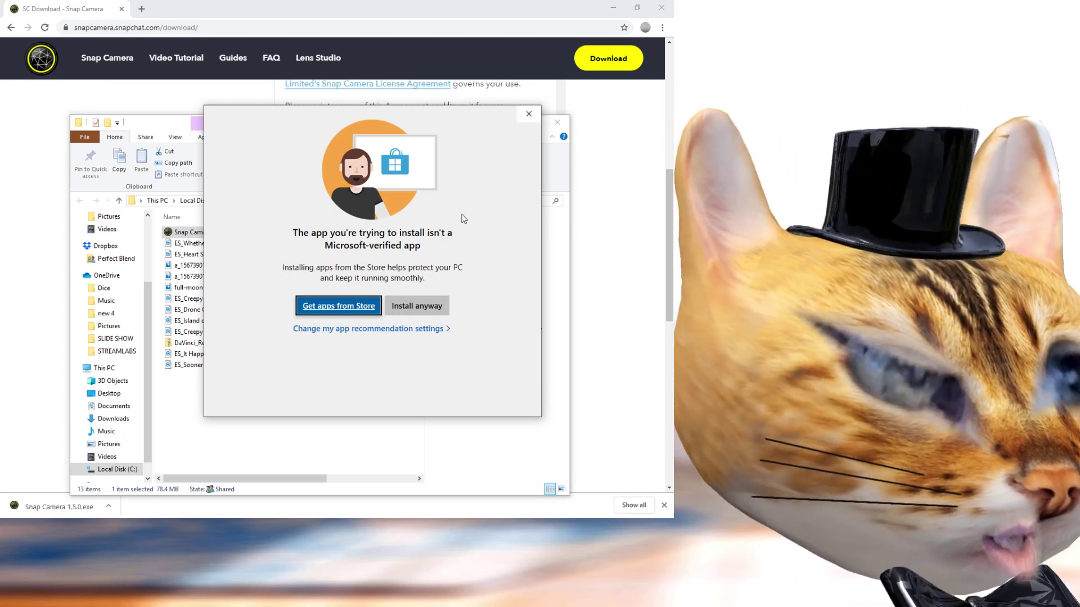
left_click(528, 115)
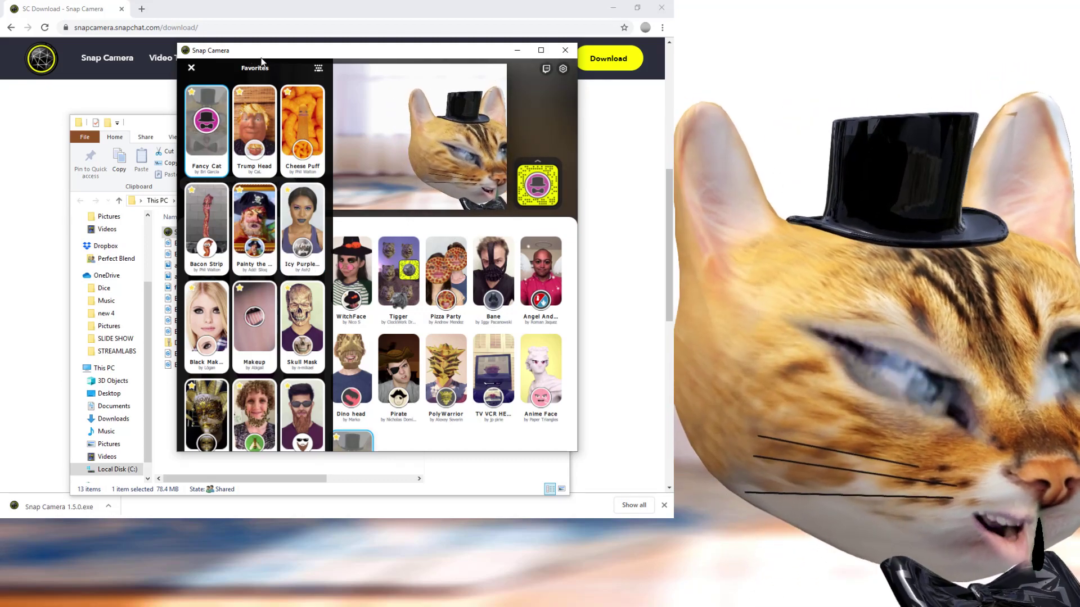
Step: Browse the Featured lens categories and apply a face-stretching lens from the Funny category
scroll(269, 306, "down", 3)
scroll(269, 307, "down", 6)
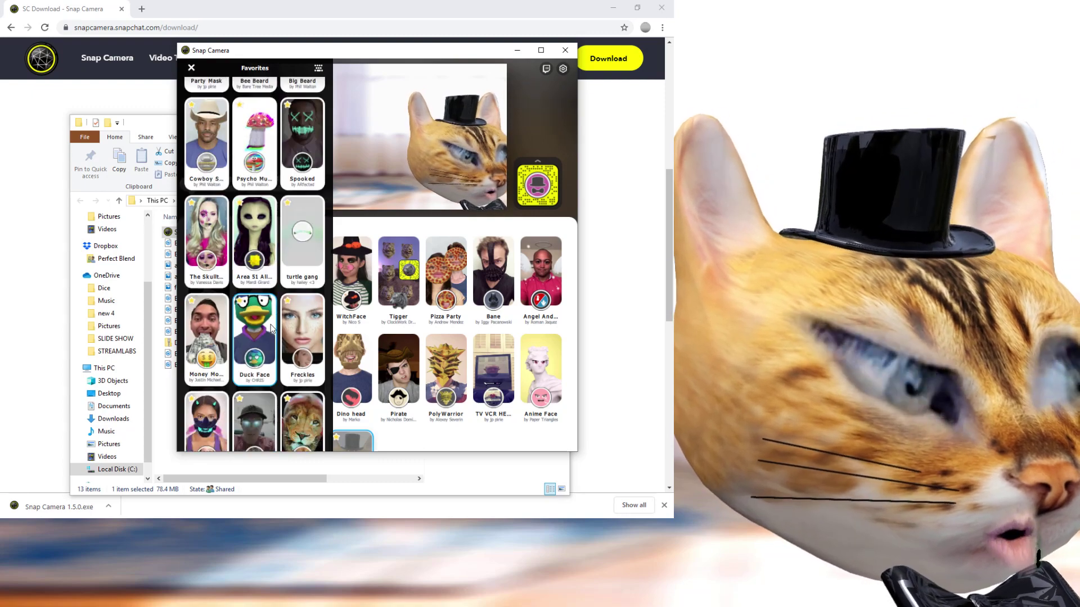
left_click(372, 339)
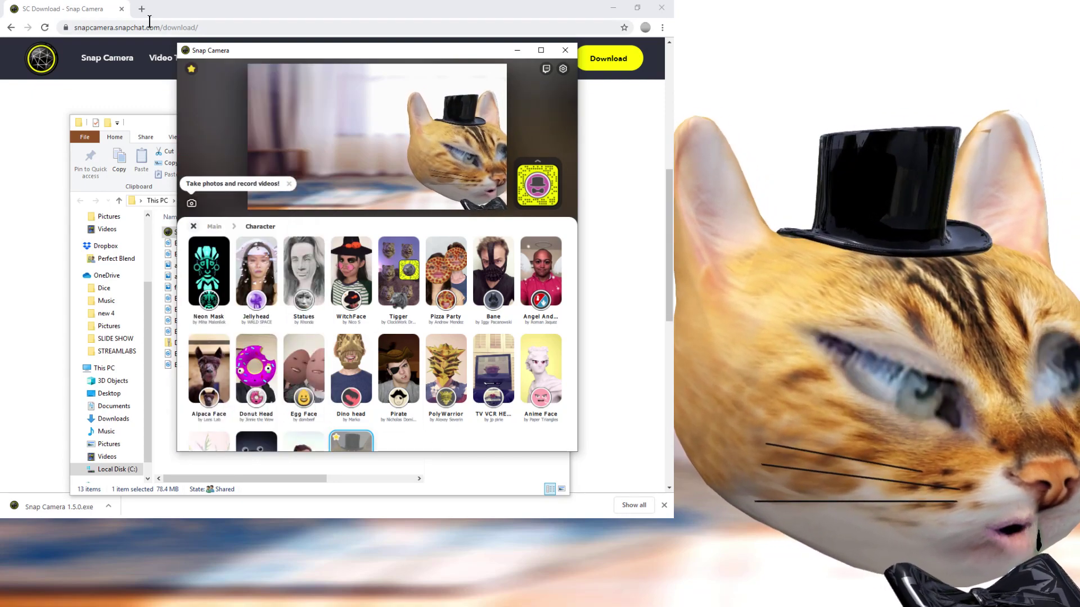
scroll(349, 312, "down", 2)
scroll(348, 309, "up", 2)
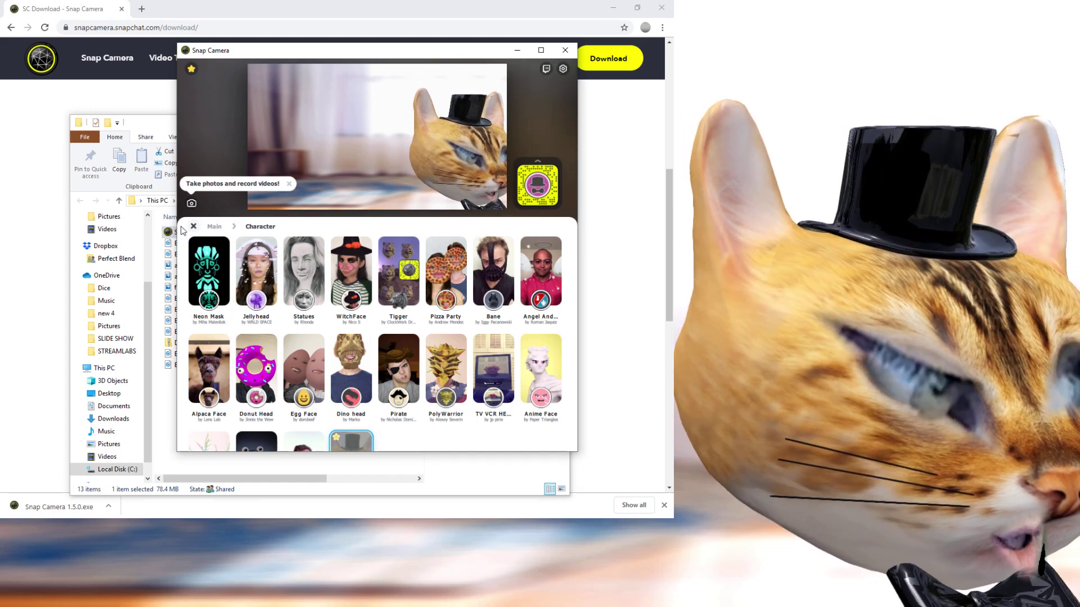
left_click(193, 226)
scroll(346, 330, "down", 2)
scroll(343, 326, "up", 4)
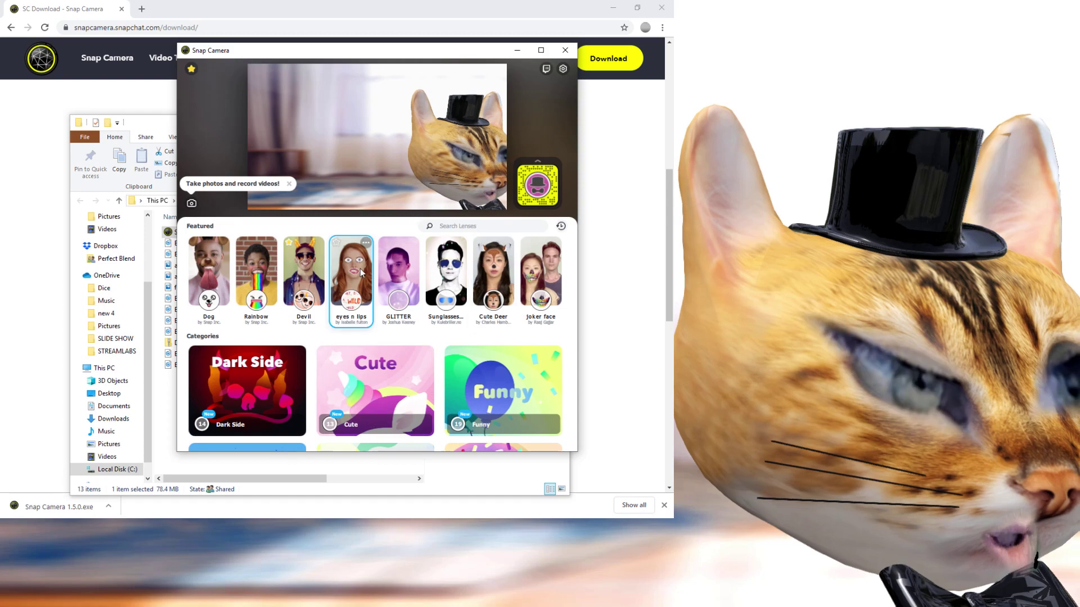
scroll(285, 306, "down", 1)
scroll(285, 306, "down", 3)
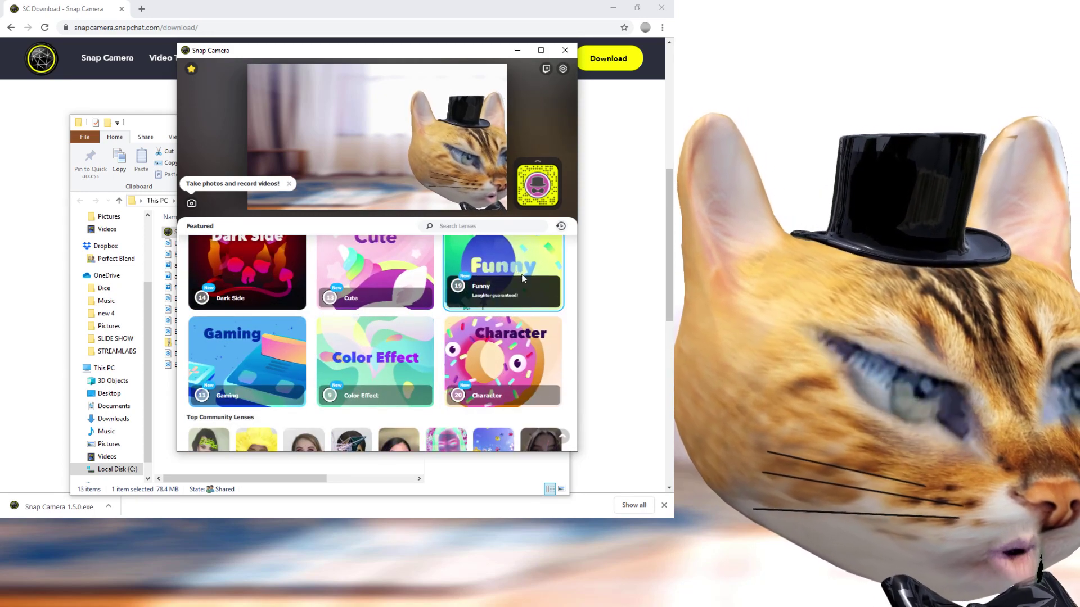
left_click(497, 259)
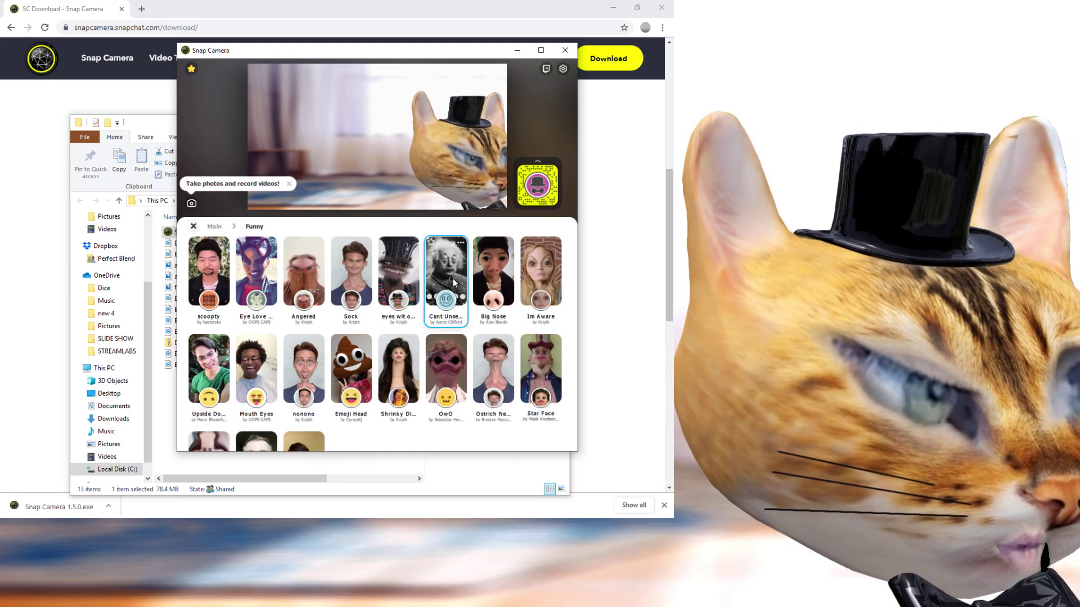
scroll(509, 378, "down", 2)
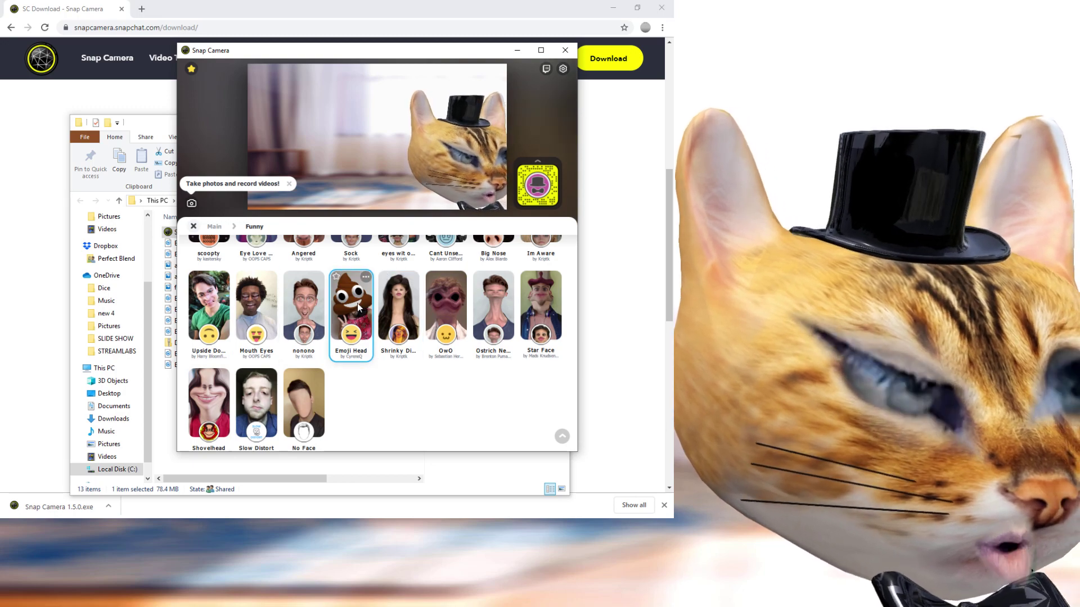
left_click(403, 300)
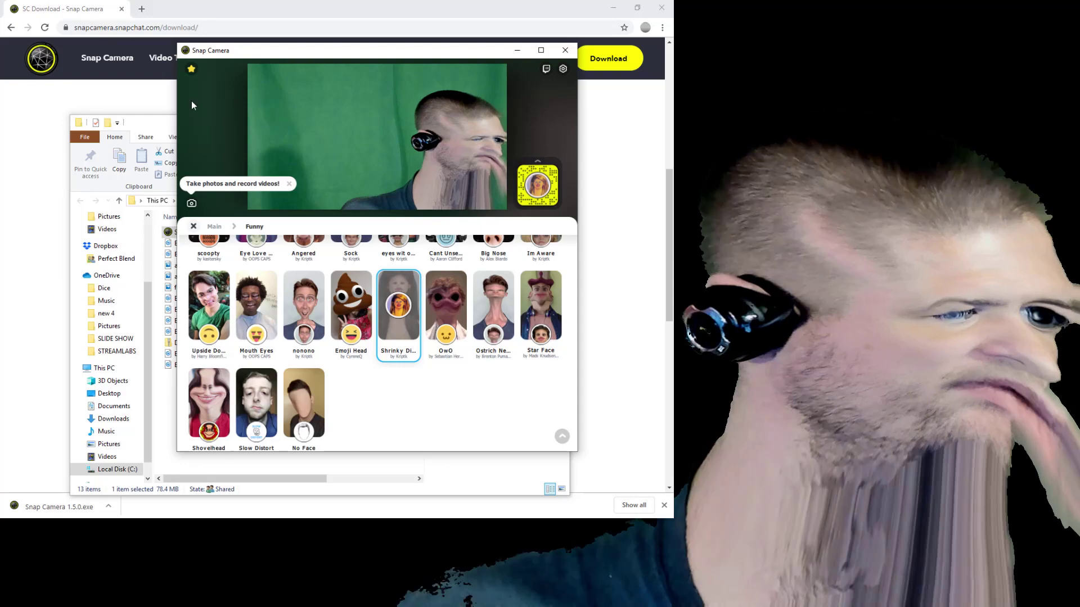
Step: From Favorites, try Bacon Strip, reapply Fancy Cat, and bring up Snap Camera's settings
left_click(192, 68)
scroll(213, 168, "up", 5)
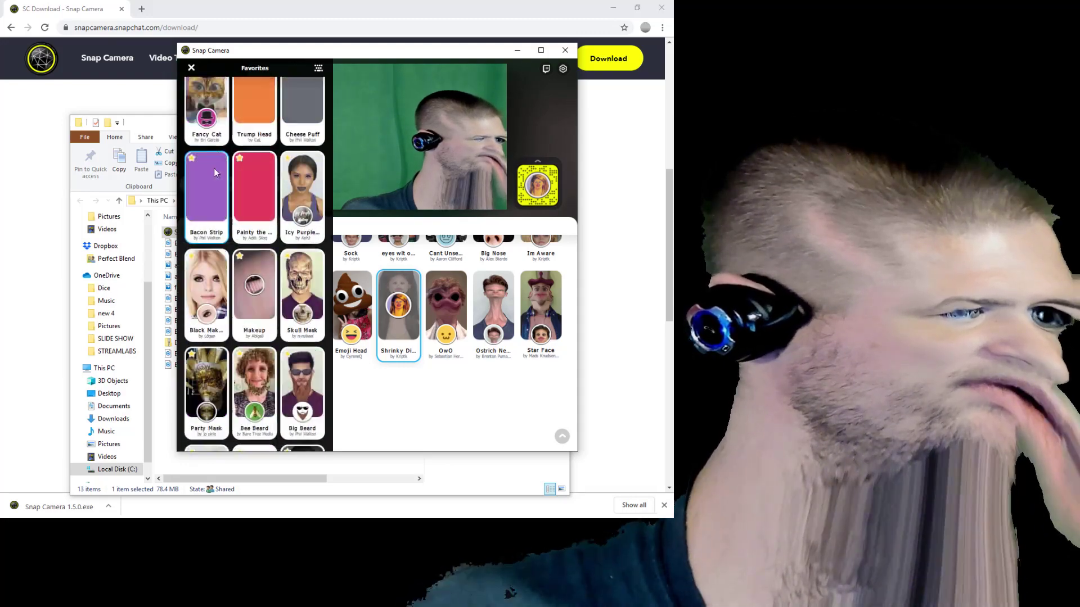
left_click(214, 167)
left_click(214, 225)
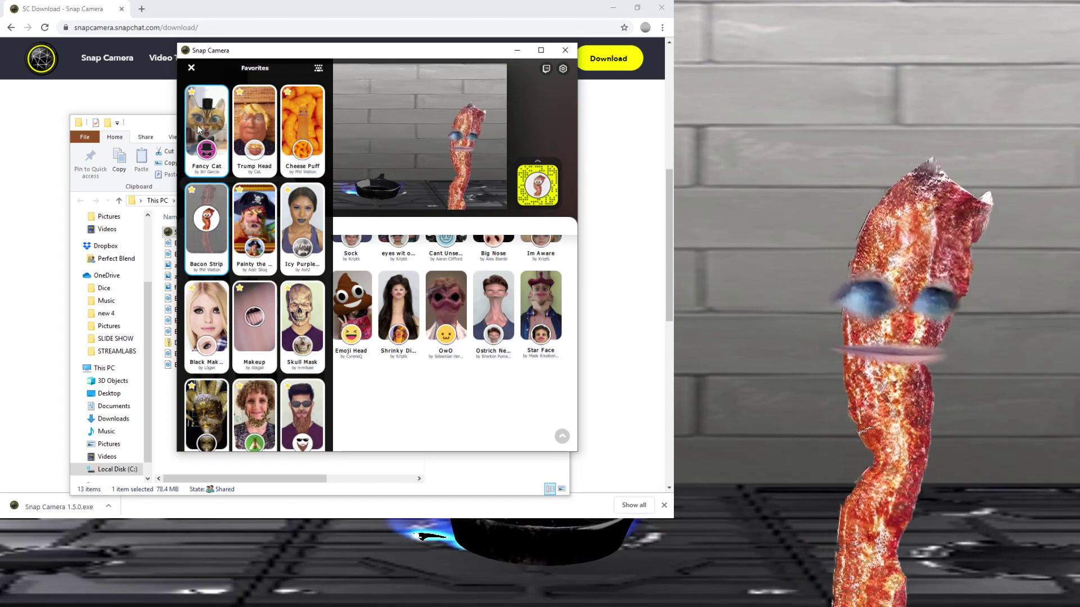
left_click(217, 167)
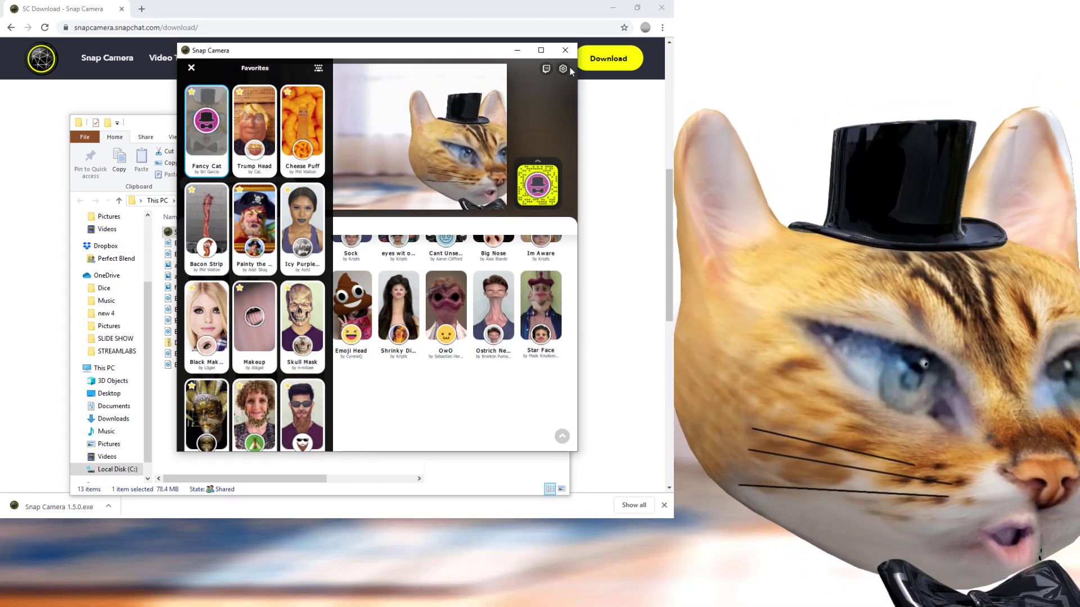
left_click(564, 68)
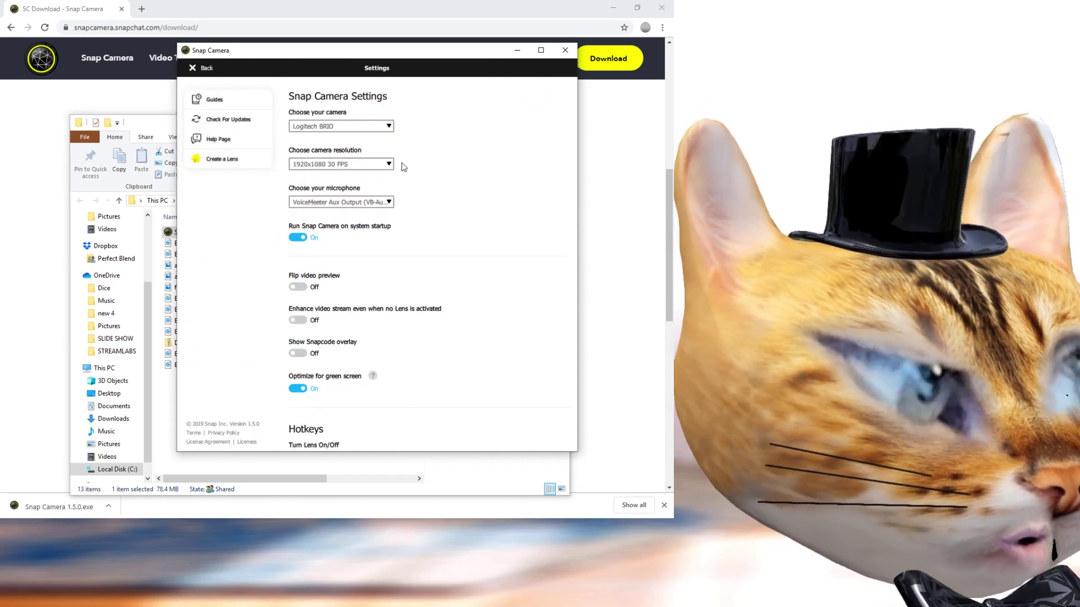
Step: Set Snap Camera's camera resolution to 1920x1080 at 30 FPS
left_click(308, 165)
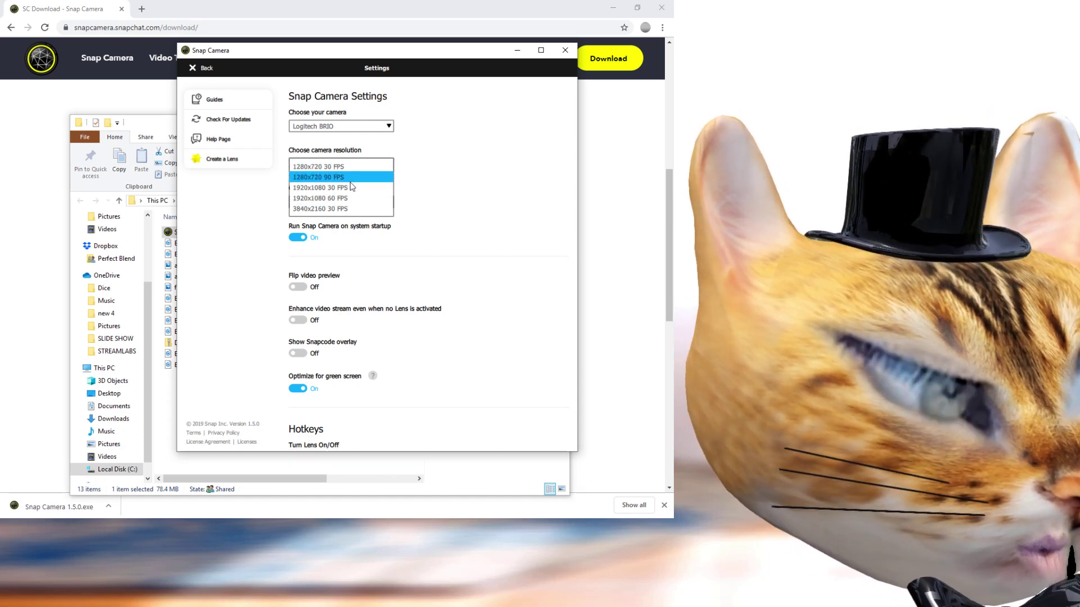
left_click(351, 186)
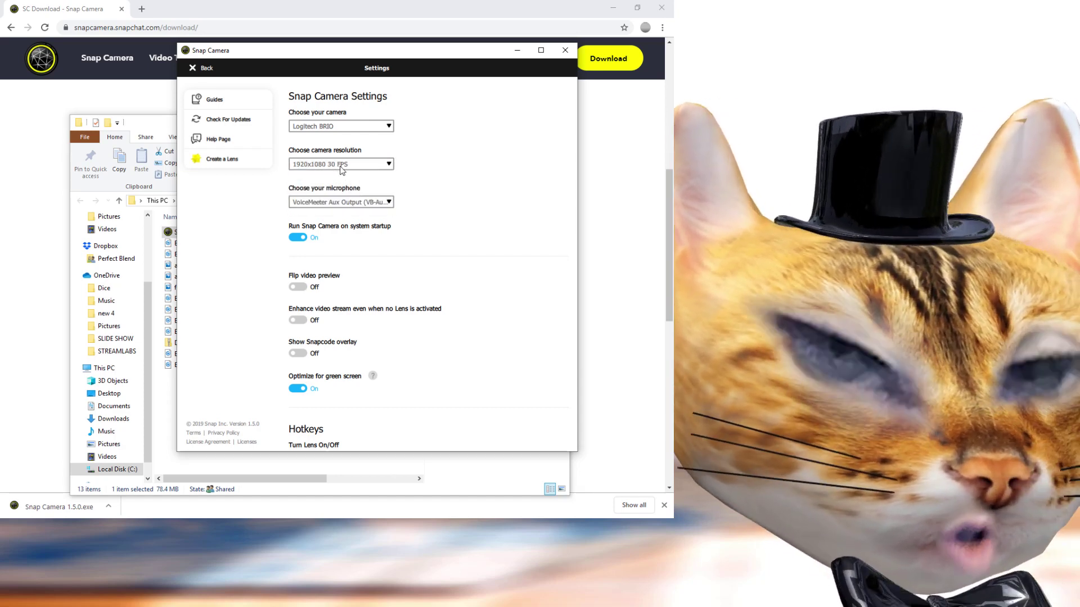
left_click(341, 167)
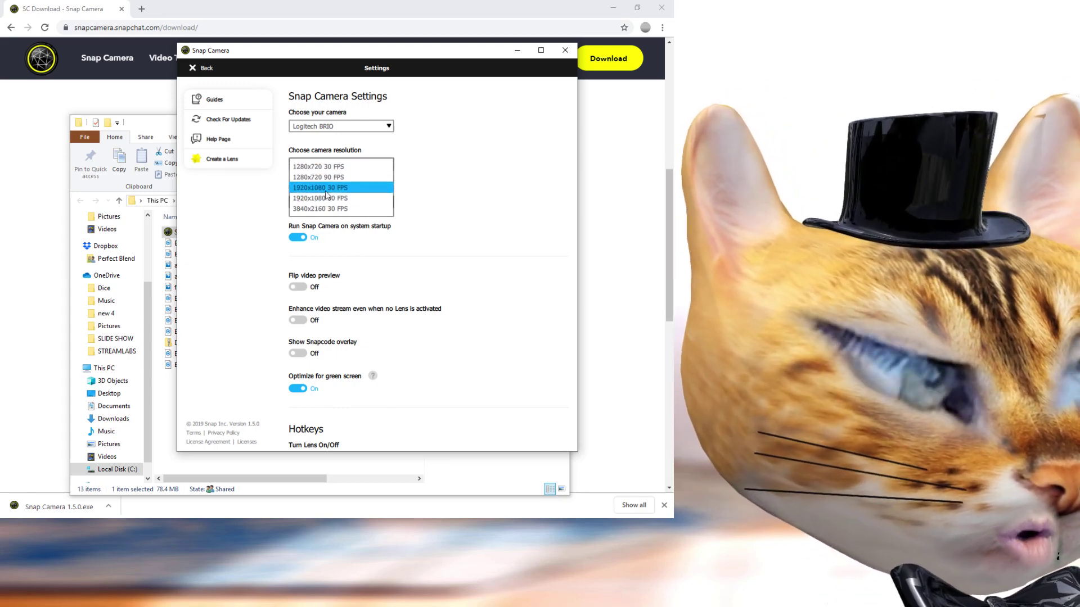
left_click(323, 188)
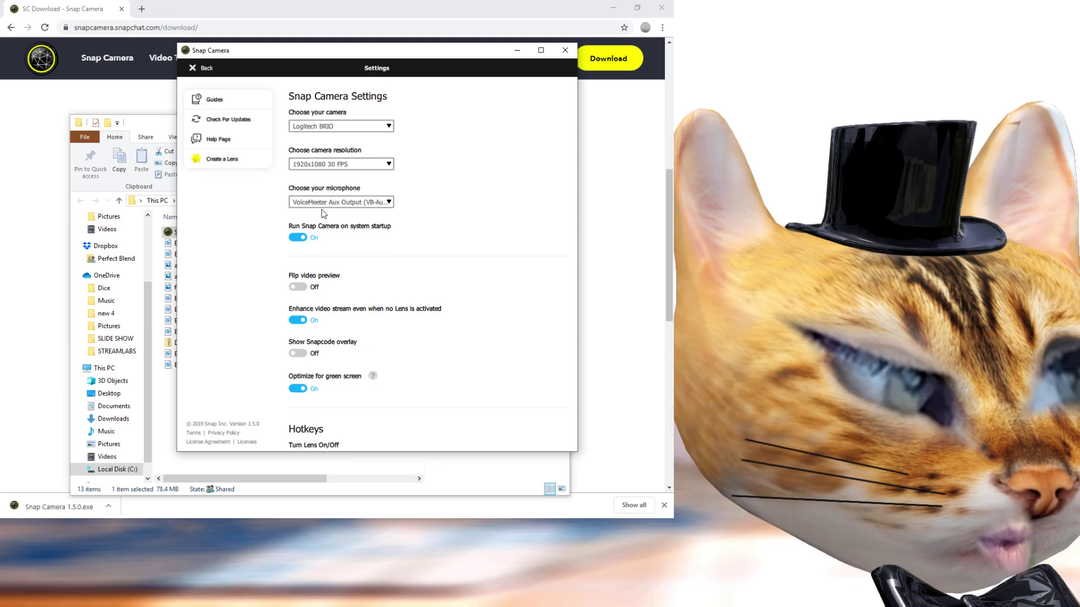
Step: Return to the lens view, then add a Video Capture Device source in OBS and bring up its properties
left_click(193, 67)
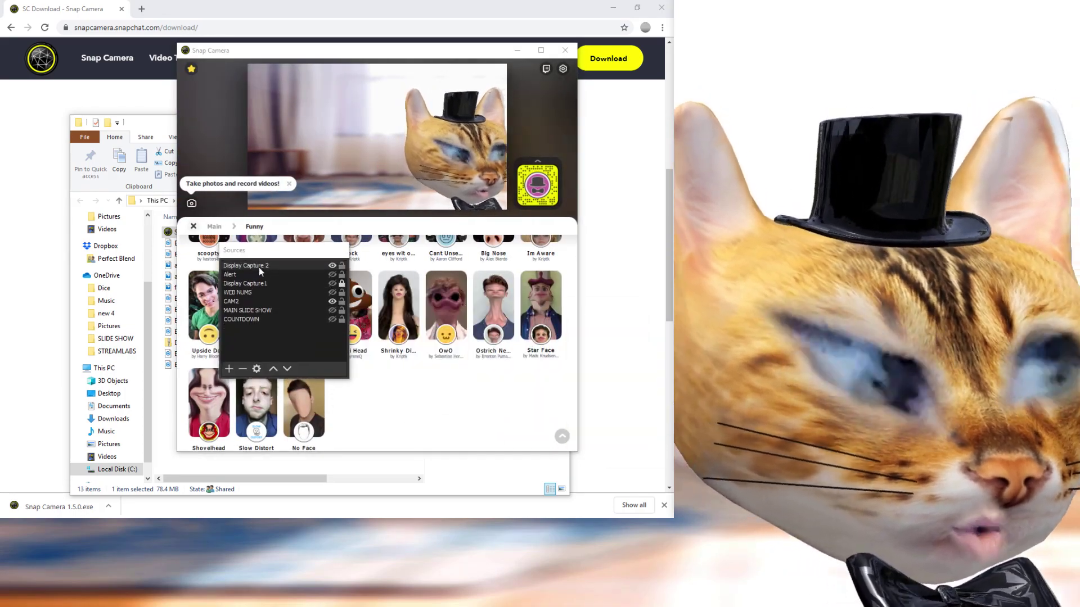
left_click_drag(512, 303, 619, 292)
left_click_drag(686, 287, 349, 231)
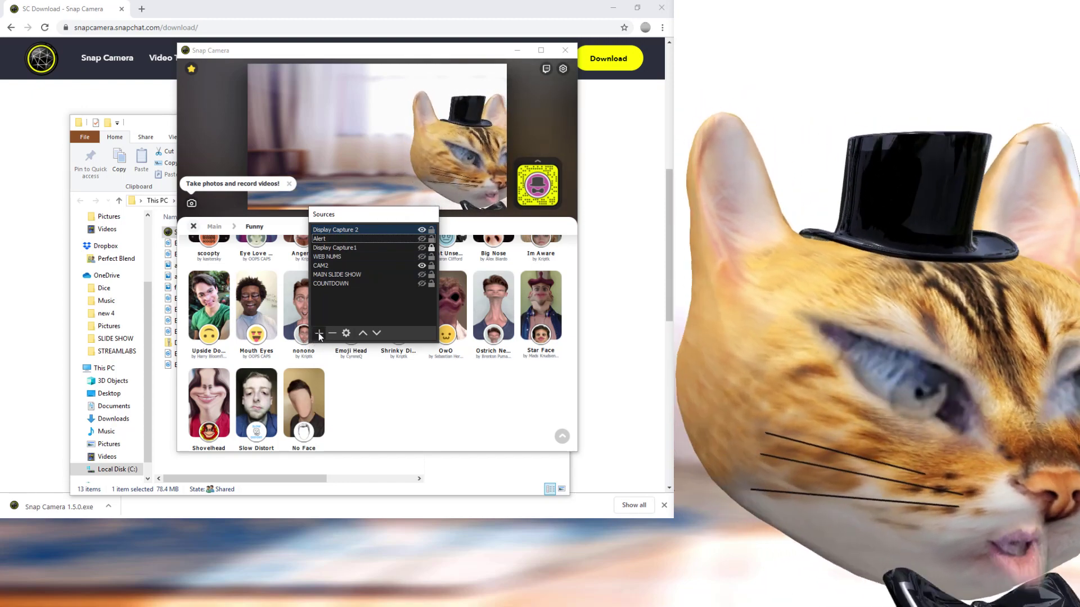
left_click(318, 333)
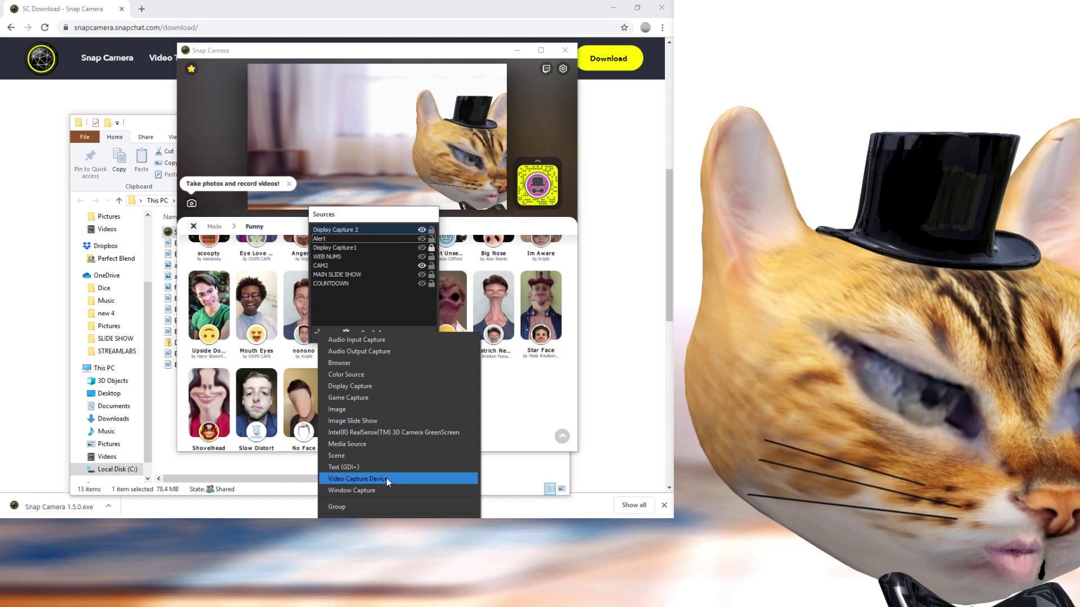
left_click(386, 478)
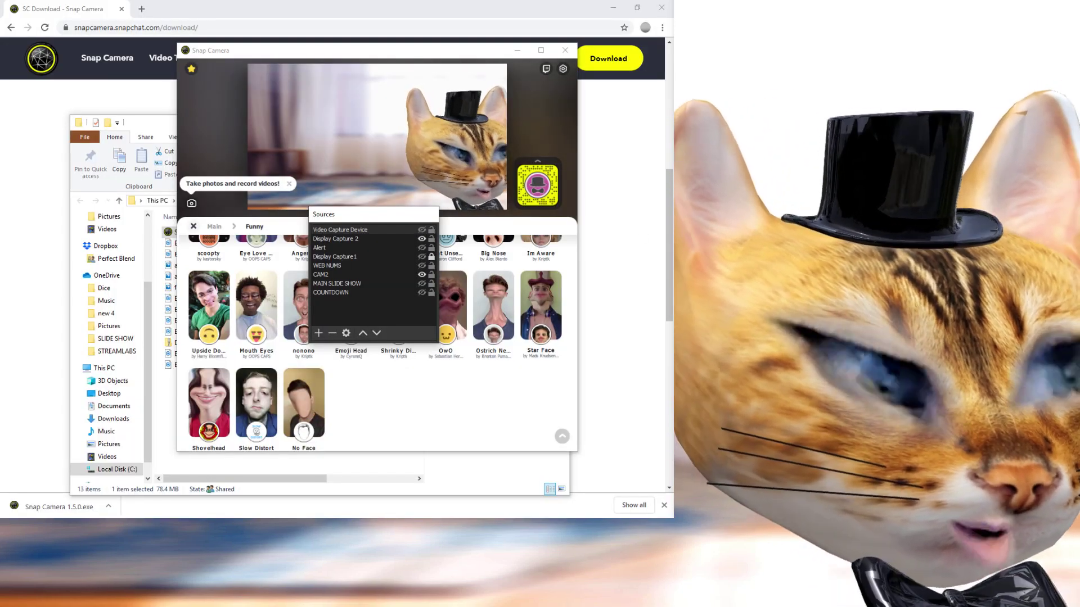
double_click(340, 229)
Step: Keep Snap Camera as the capture device in the Video Capture Device properties
left_click_drag(376, 90, 220, 153)
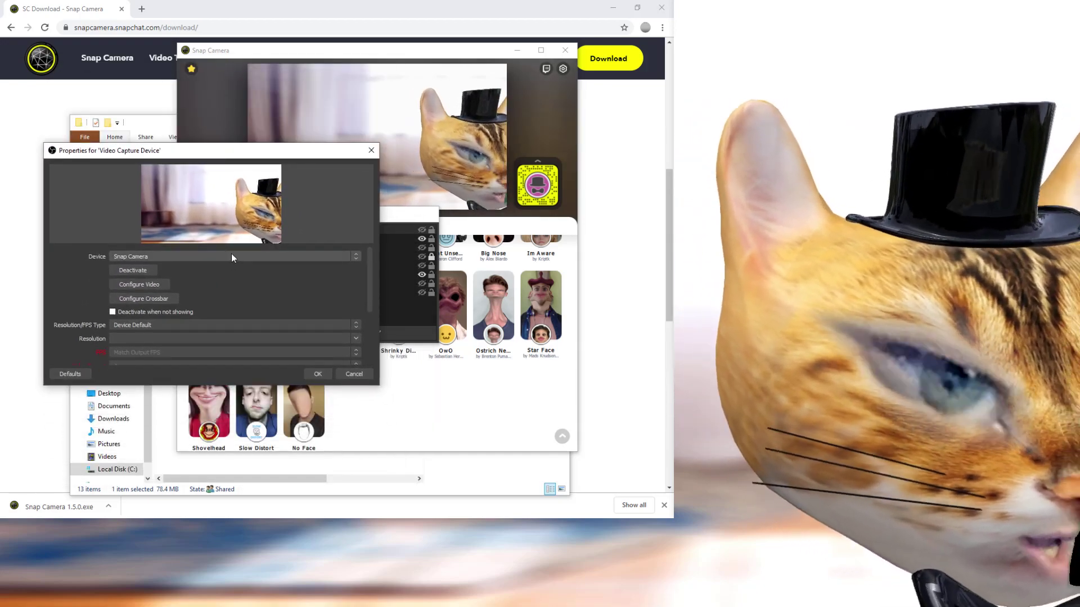
left_click(186, 256)
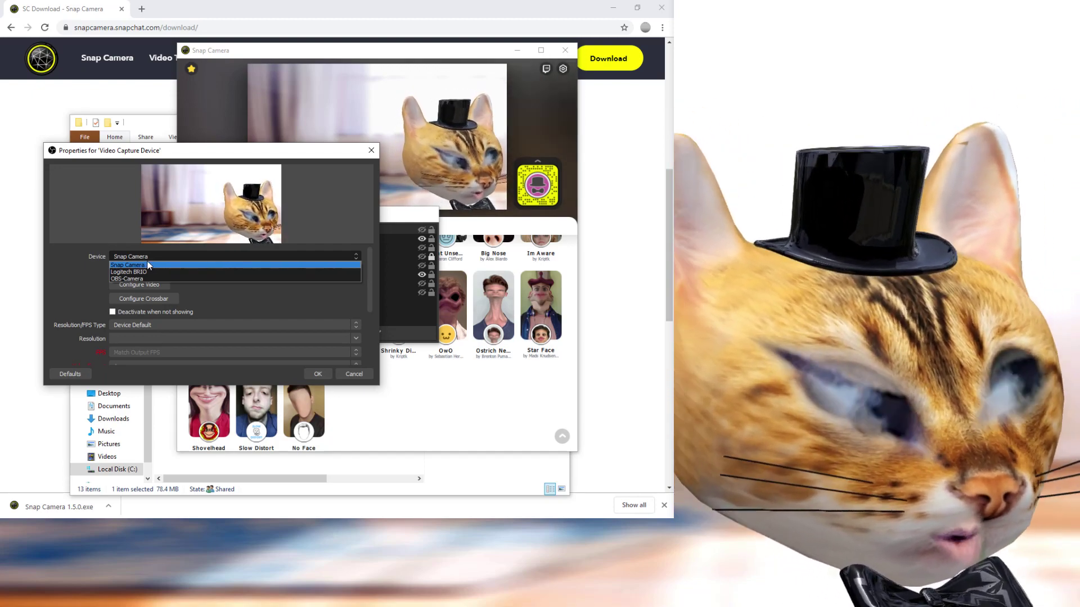
left_click(138, 265)
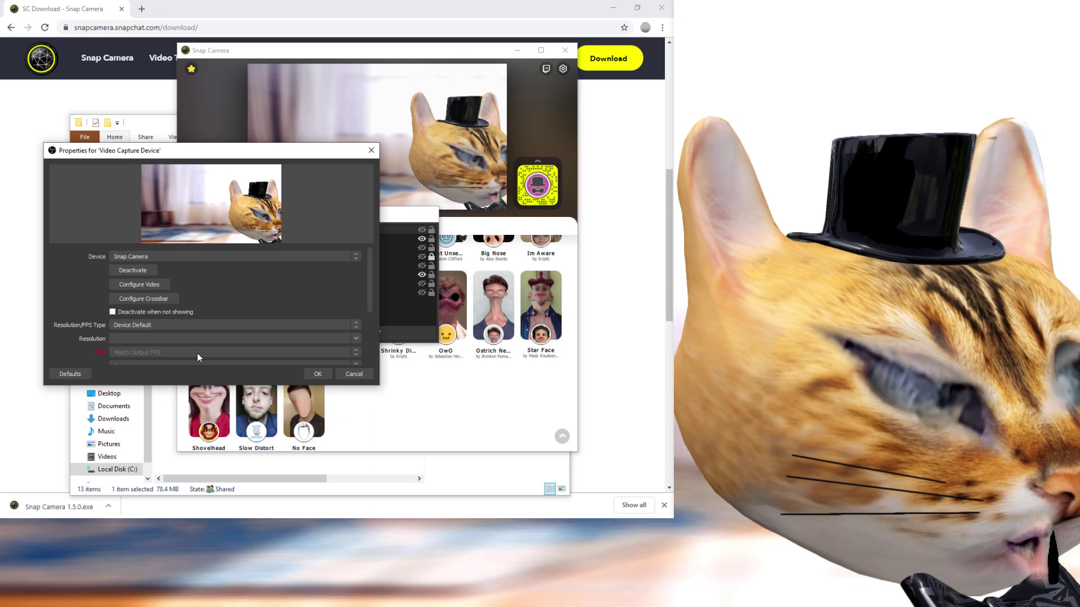
Step: Set Resolution/FPS Type to Custom, keeping FPS at Match Output FPS and Video Format at Any
scroll(143, 298, "down", 3)
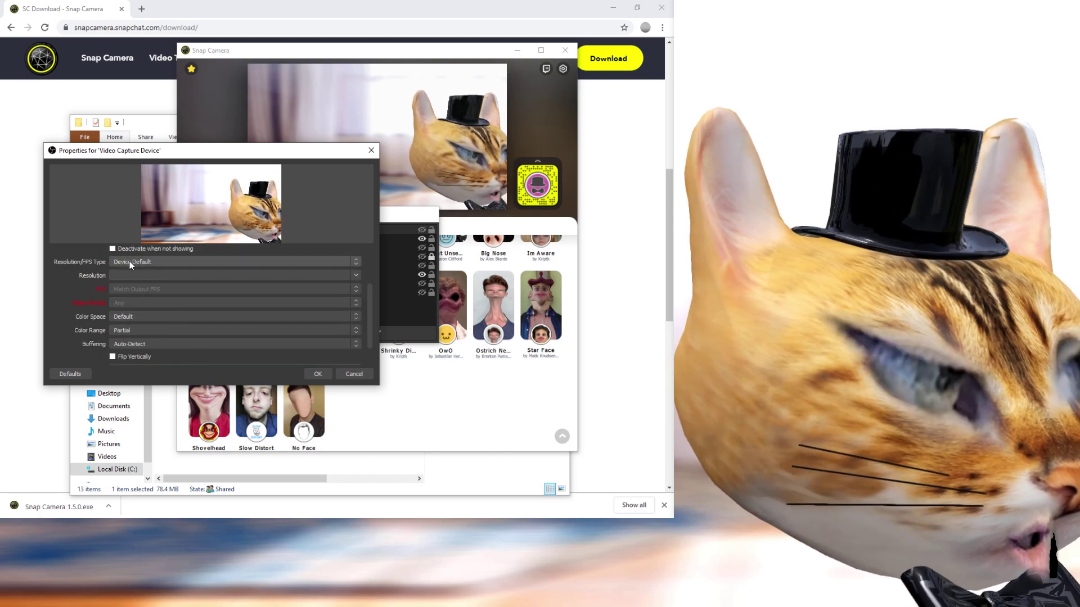
left_click(136, 262)
left_click(134, 276)
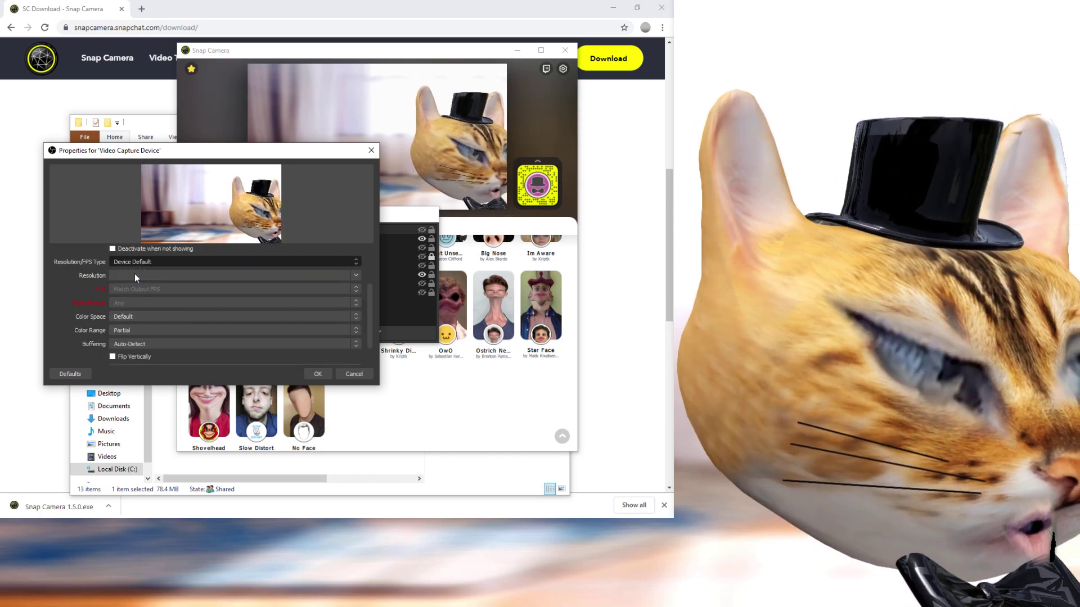
left_click(163, 289)
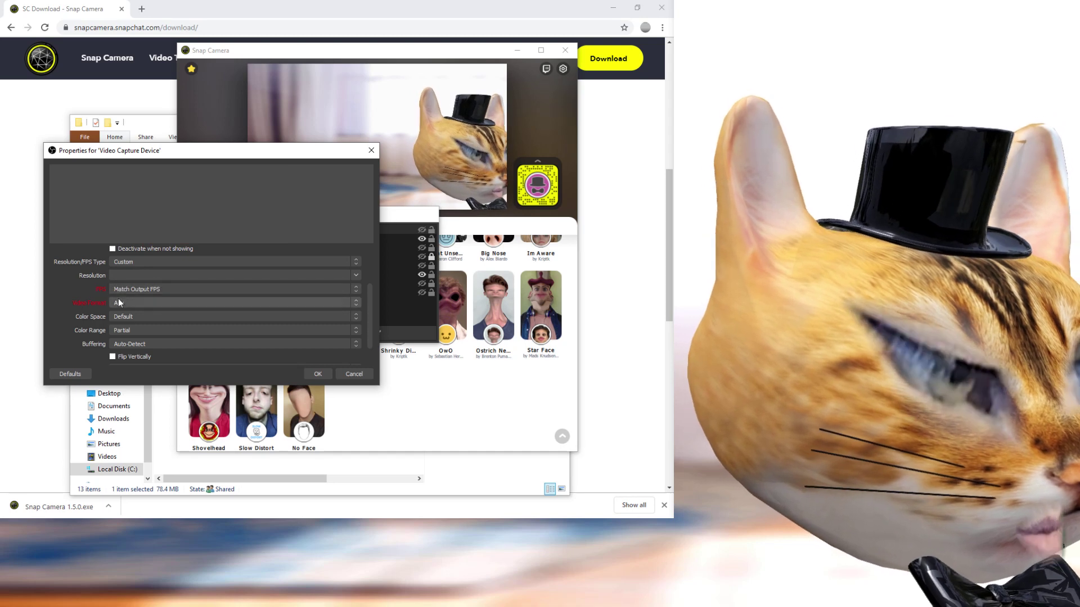
left_click(142, 287)
scroll(136, 295, "up", 3)
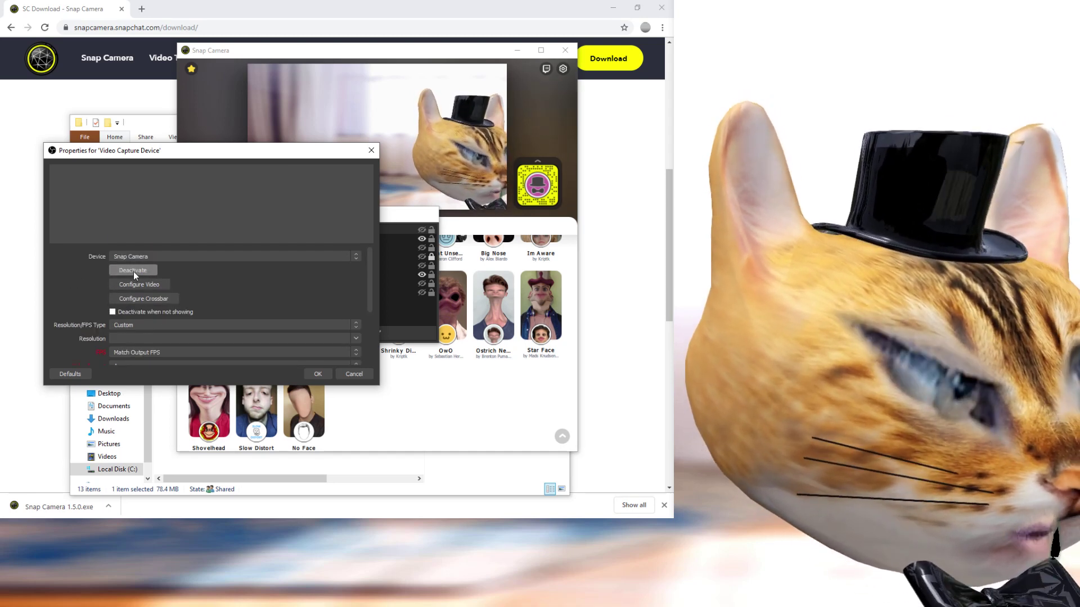
scroll(144, 332, "down", 2)
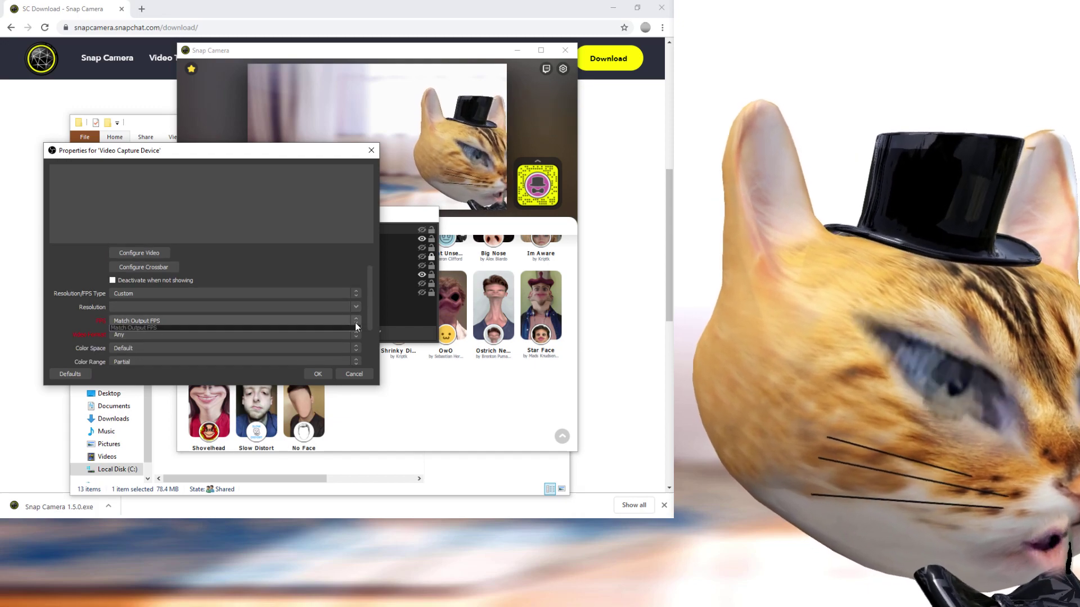
left_click(191, 332)
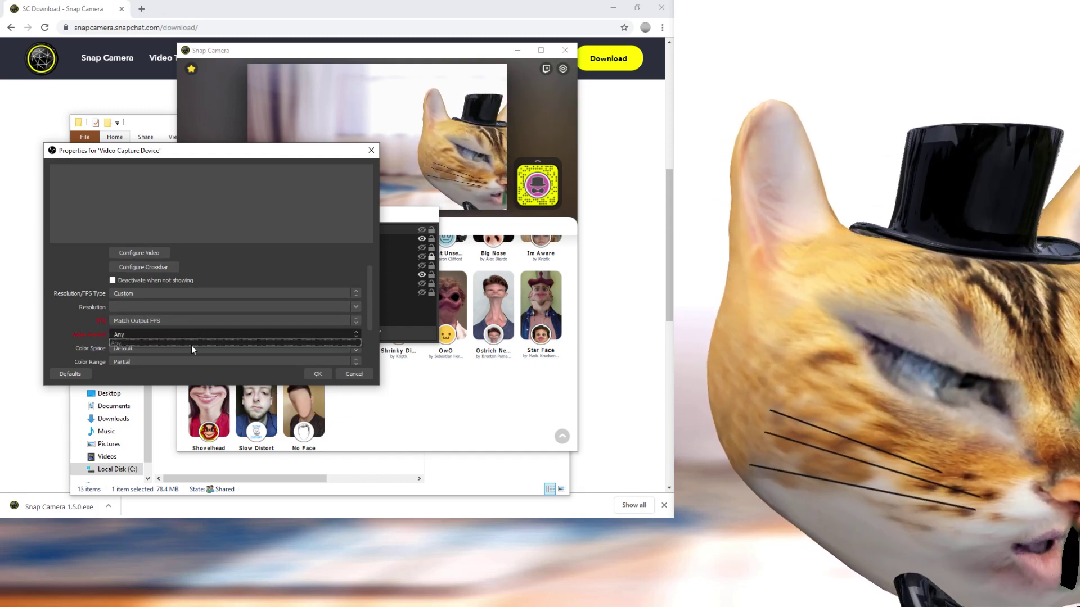
left_click(191, 341)
scroll(164, 278, "up", 2)
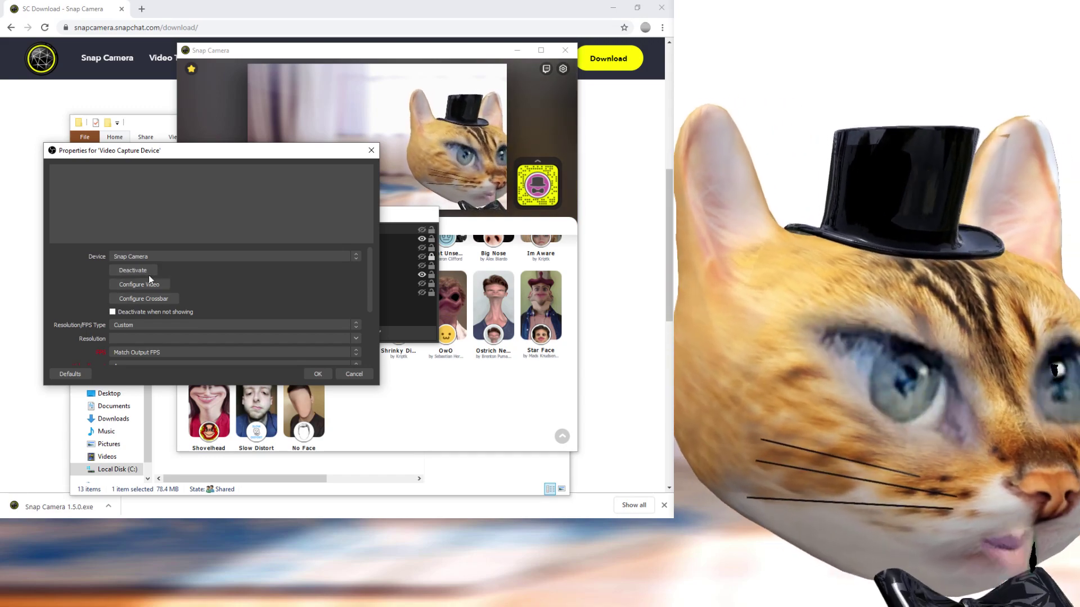
scroll(152, 311, "down", 2)
scroll(152, 312, "down", 2)
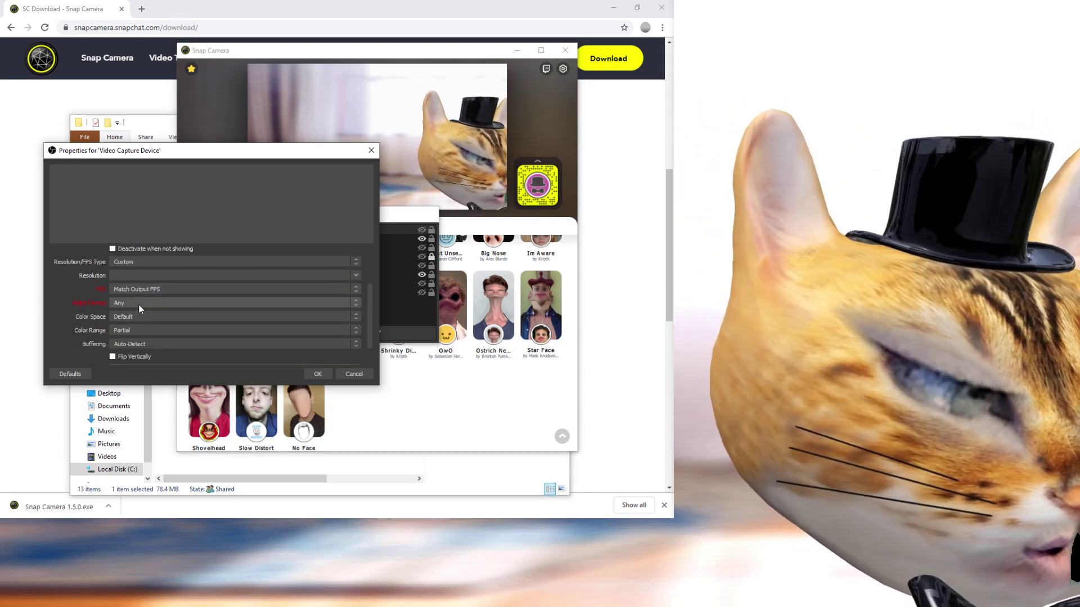
scroll(140, 282, "up", 4)
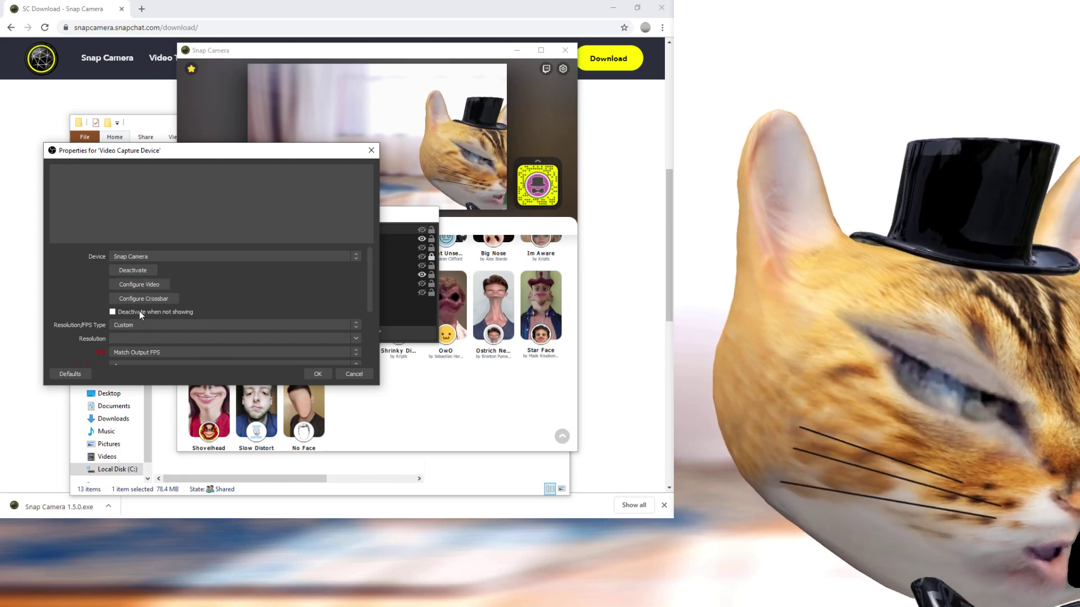
scroll(139, 315, "down", 2)
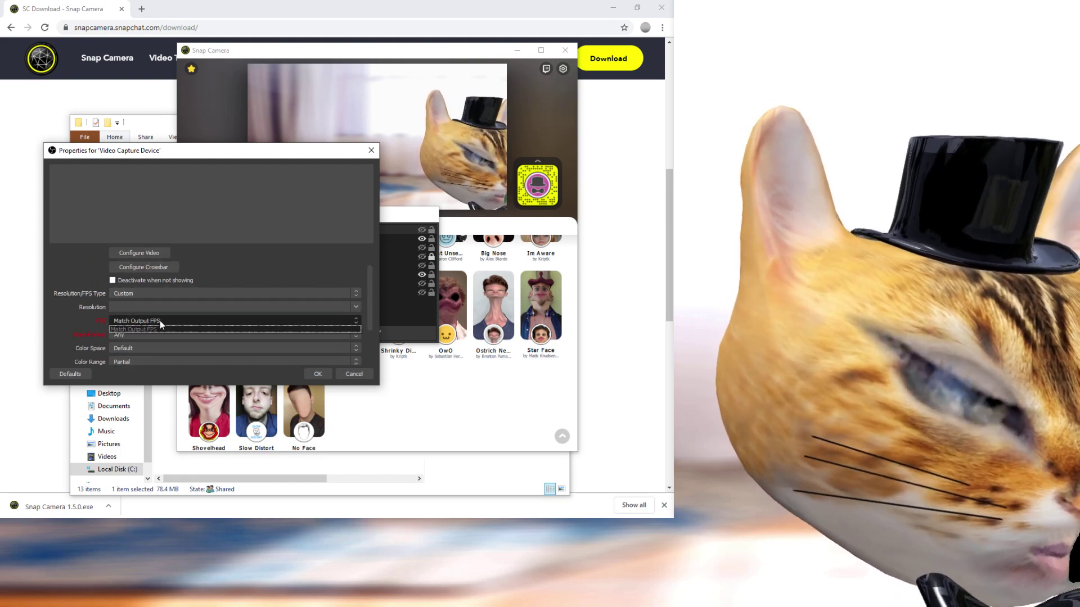
Step: Set the custom capture resolution to 1920x1080
left_click(140, 293)
left_click(141, 292)
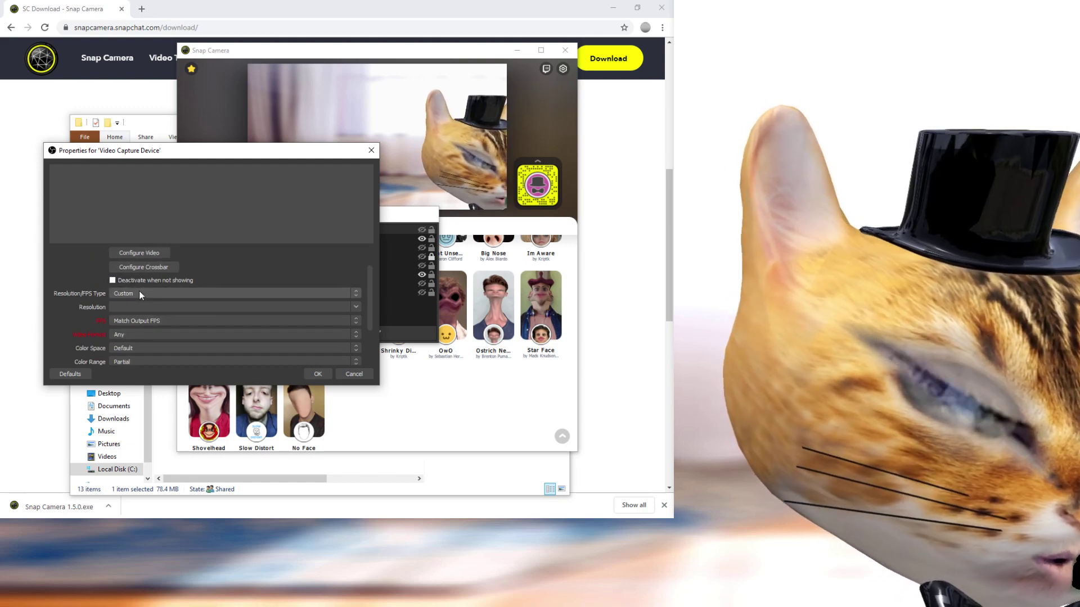
left_click(355, 307)
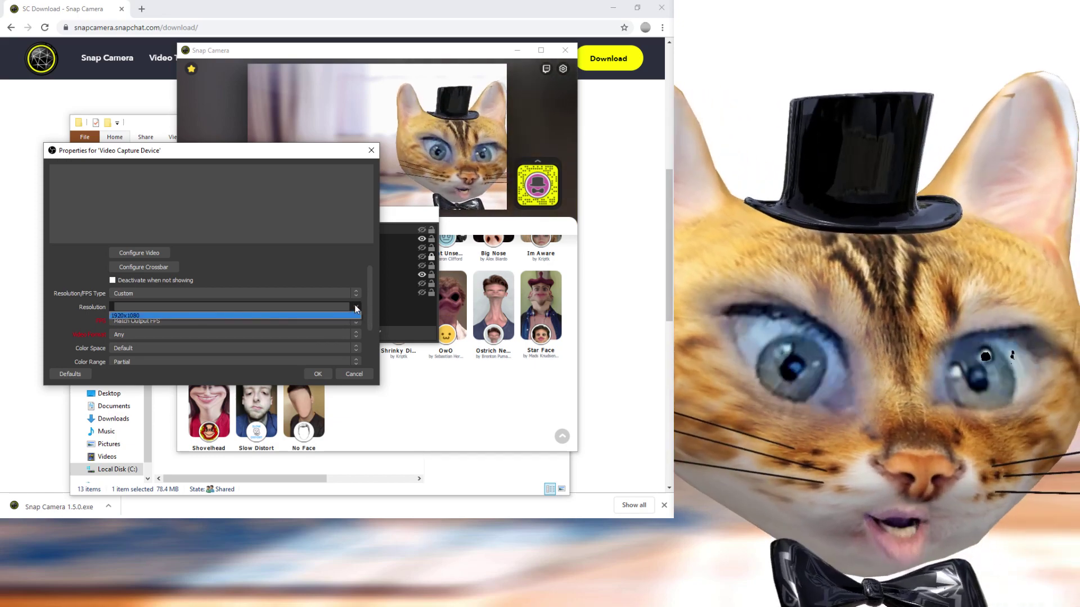
left_click(158, 316)
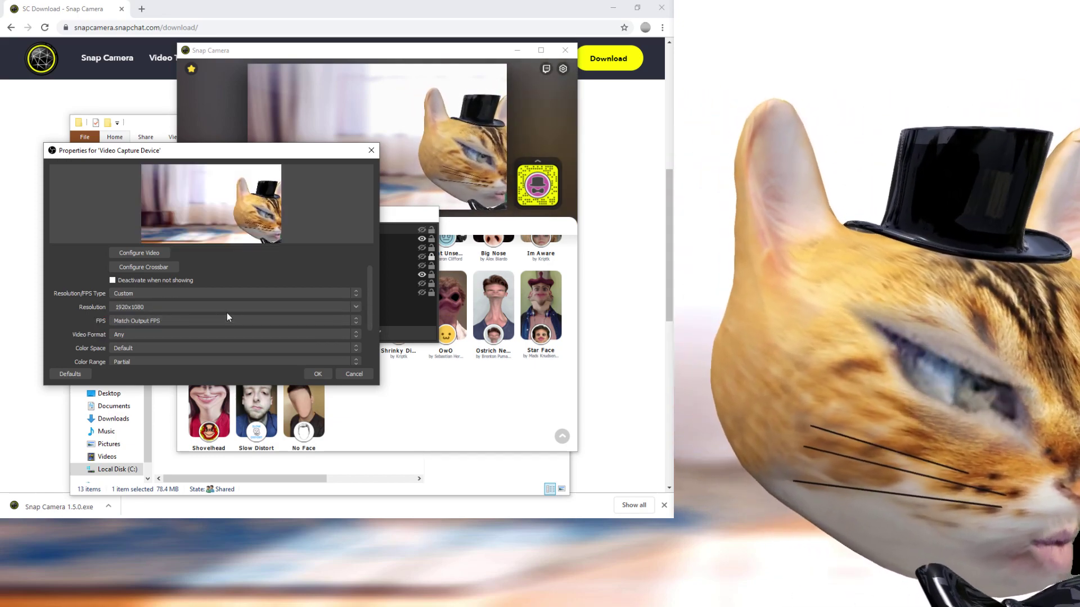
scroll(180, 333, "down", 2)
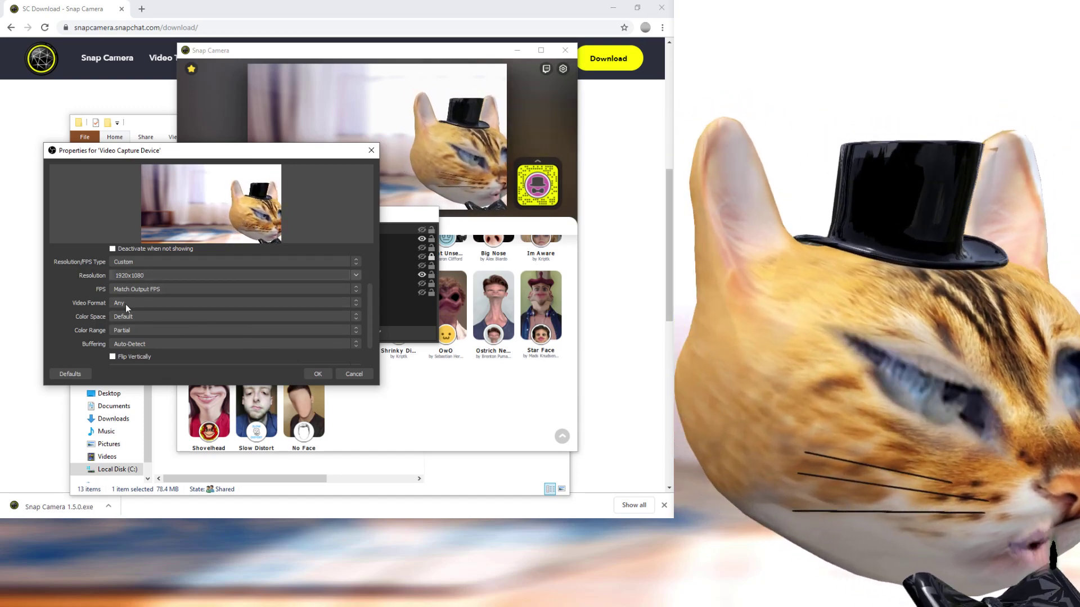
scroll(70, 289, "up", 2)
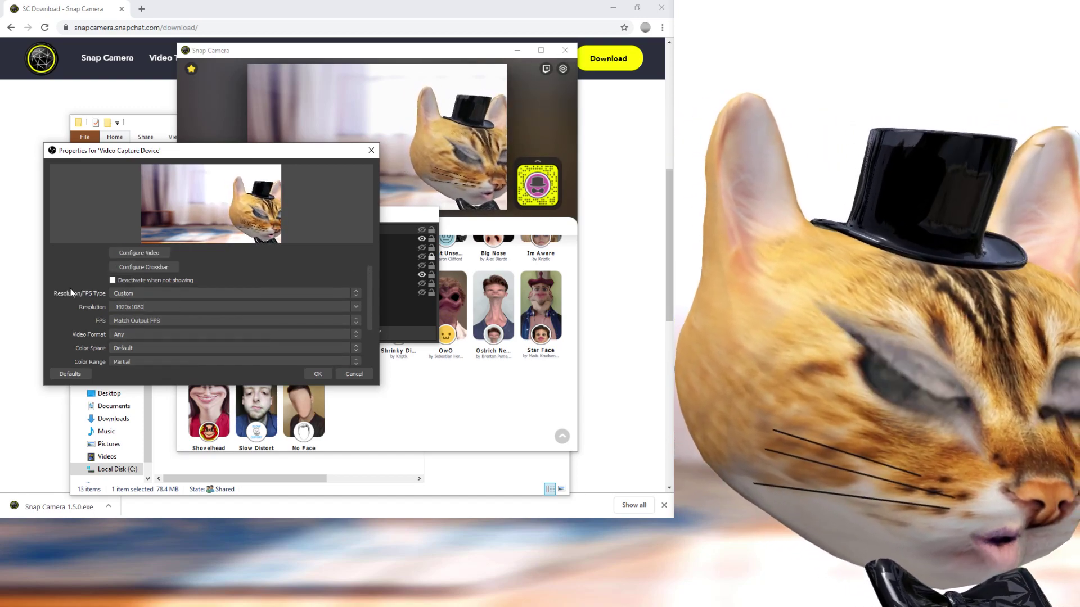